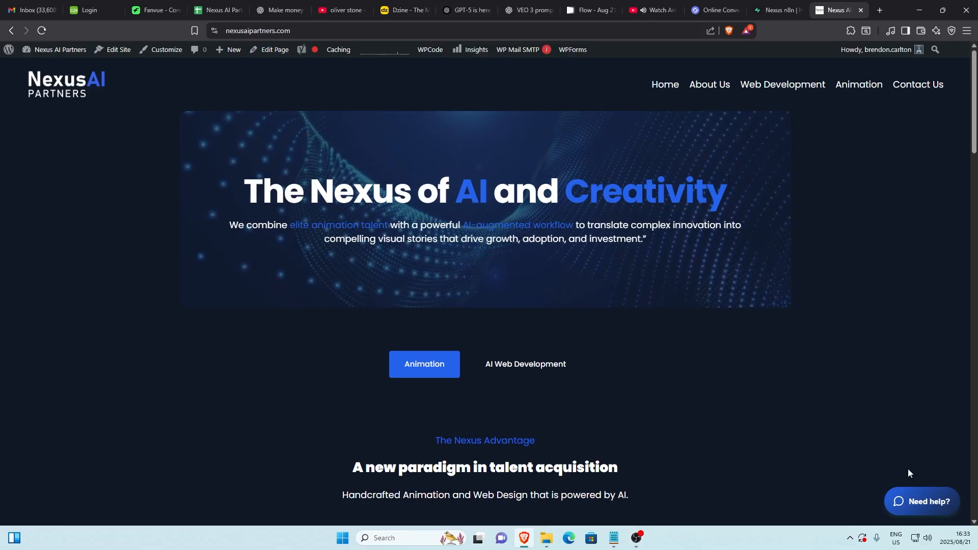
- Open the Nexus AI Partners chat widget and start a chat with the visitor's name and e-mail filled in
click(925, 502)
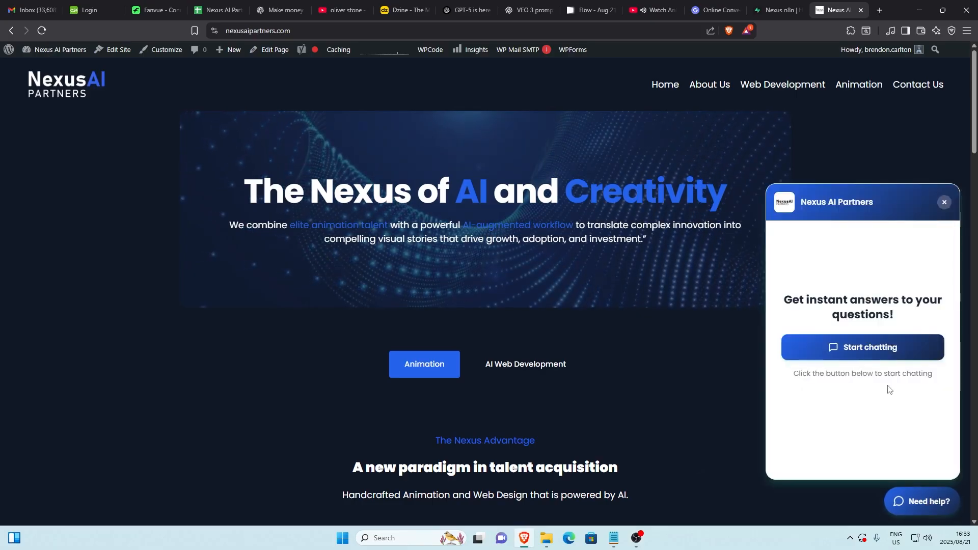
click(869, 347)
click(866, 362)
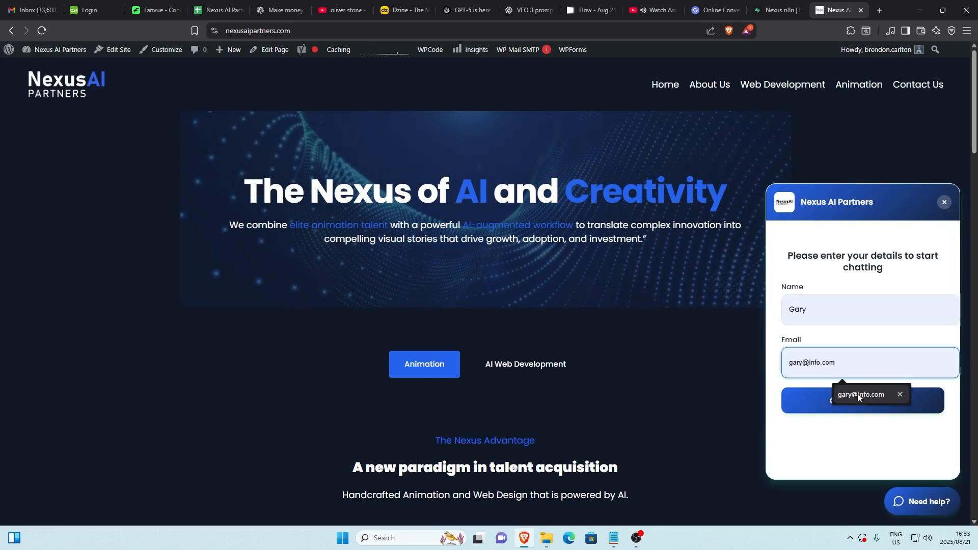
click(866, 395)
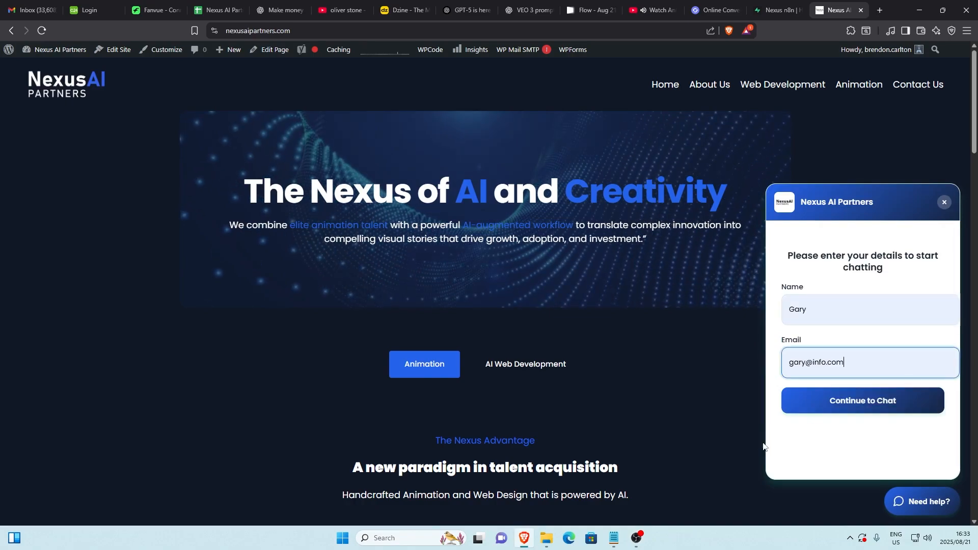
click(848, 406)
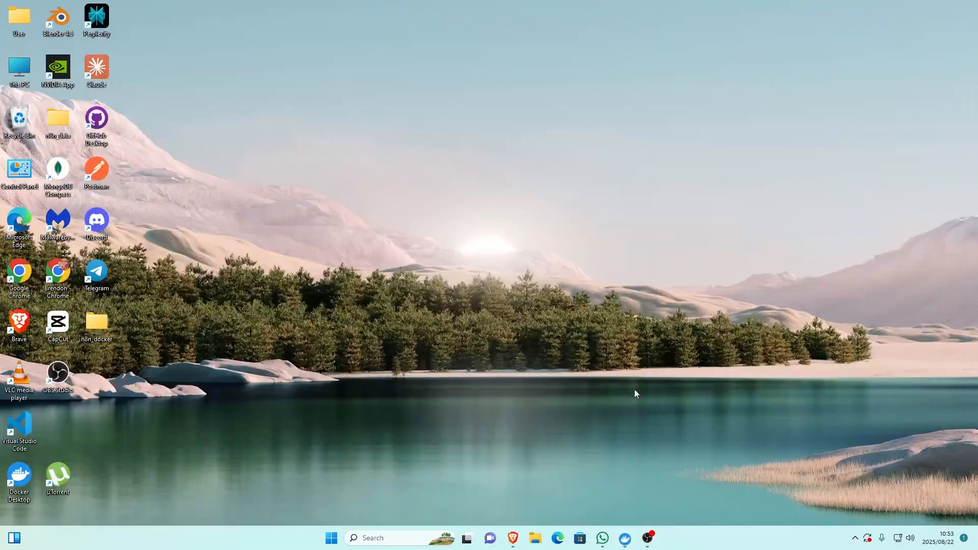
- Review the n8n hosting setups: the Docker Desktop containers, the local n8n workflow list, the Hostinger VPS overview and the hosted workflow
click(625, 539)
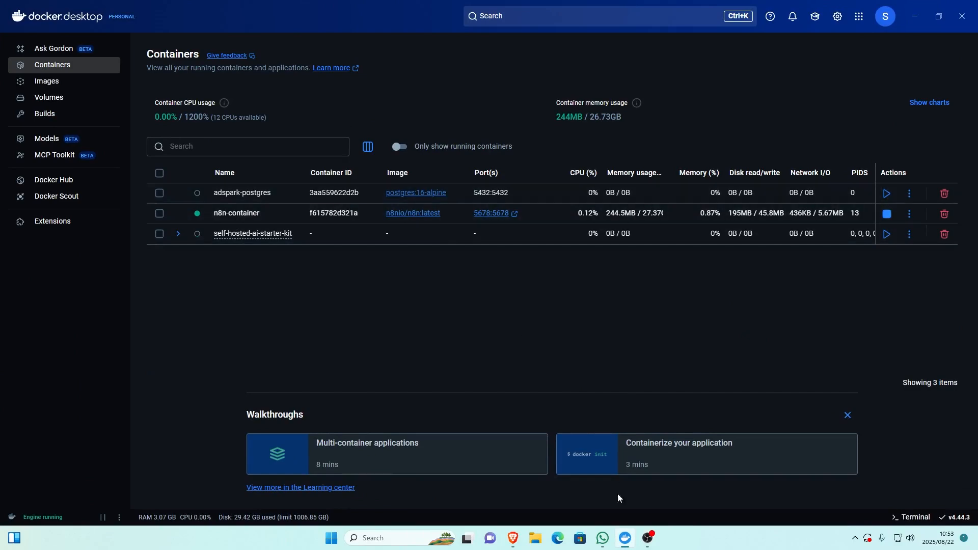
click(518, 540)
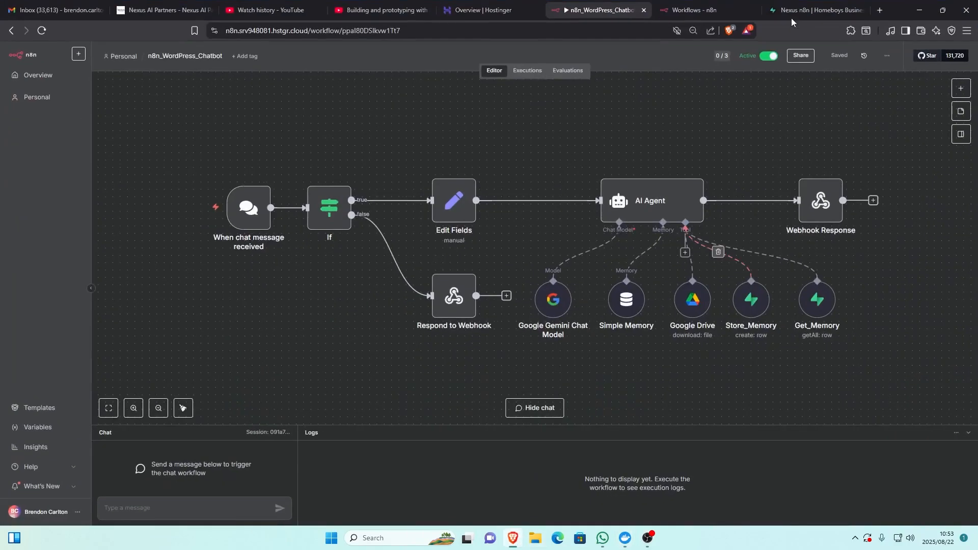
click(780, 7)
click(694, 10)
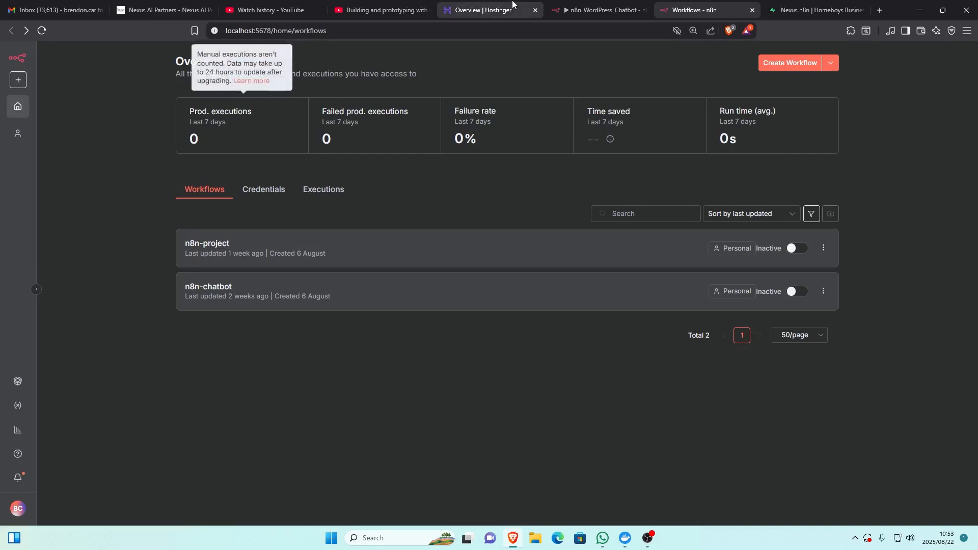
click(477, 10)
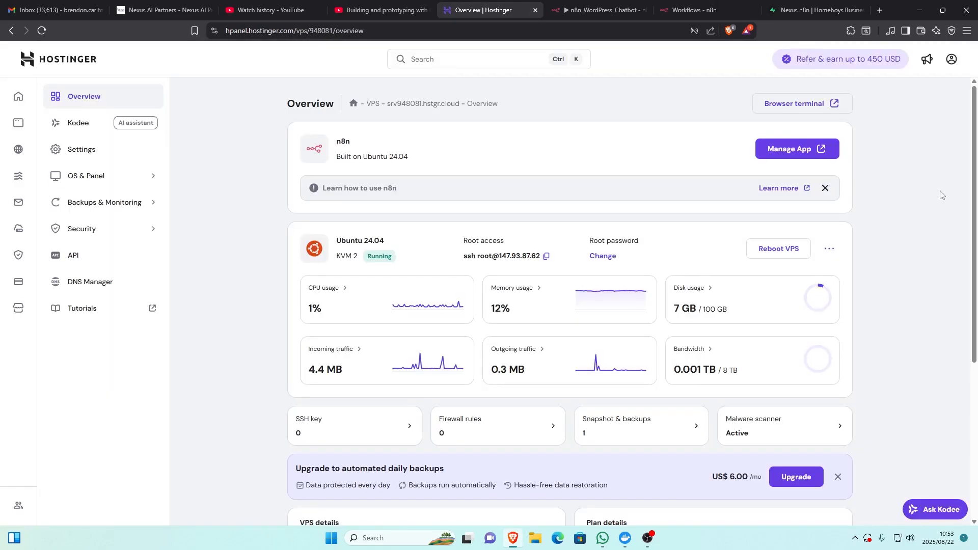
click(601, 9)
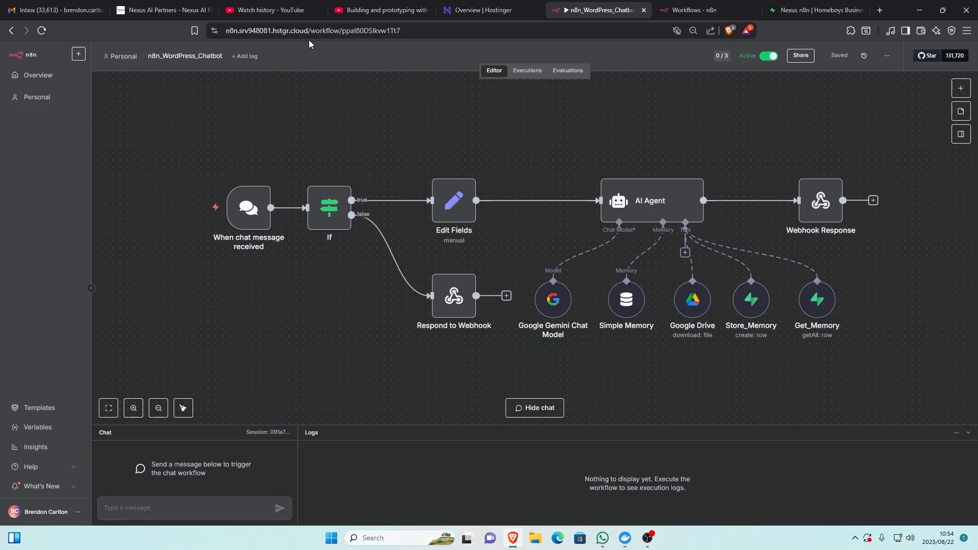
- Visit the n8n.io homepage in a new browser tab and close that tab again
click(880, 10)
text(n8n.io)
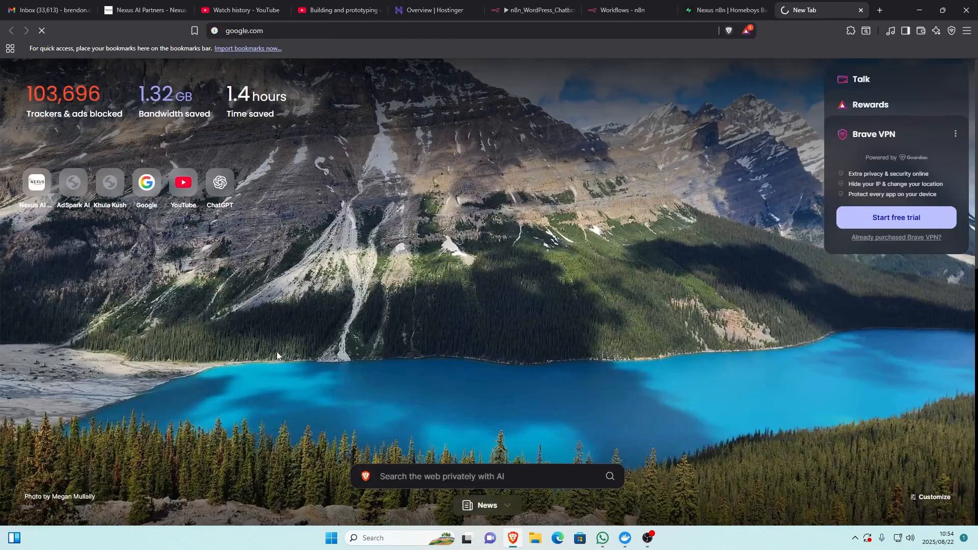
key(Return)
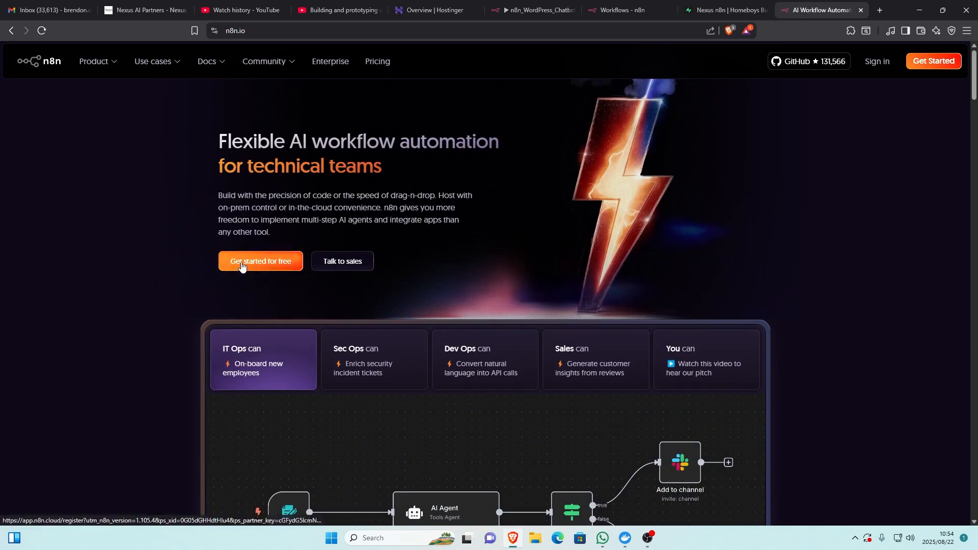
key(ctrl+w)
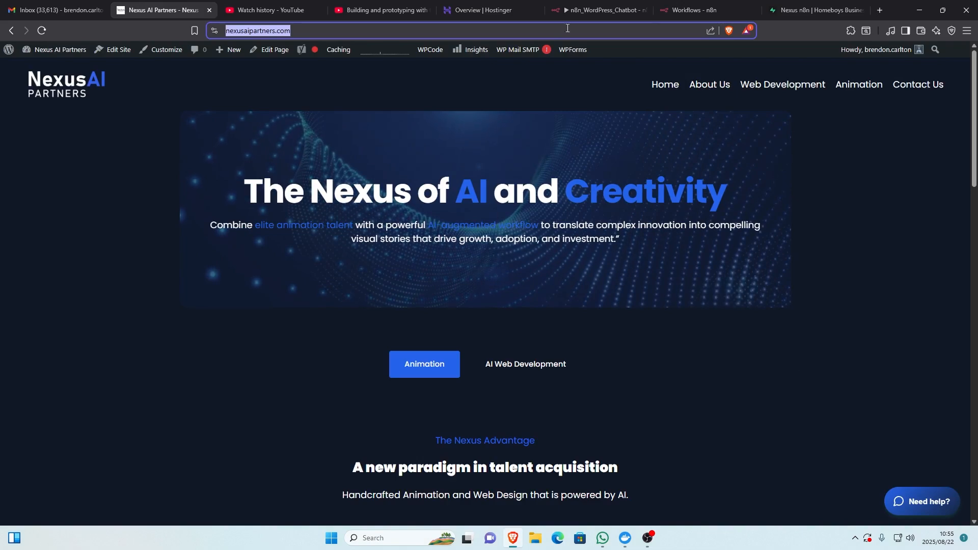
- Compare the n8n_WordPress_Chatbot workflow with the chat widget on the Nexus AI Partners website, opening and closing the widget
click(600, 6)
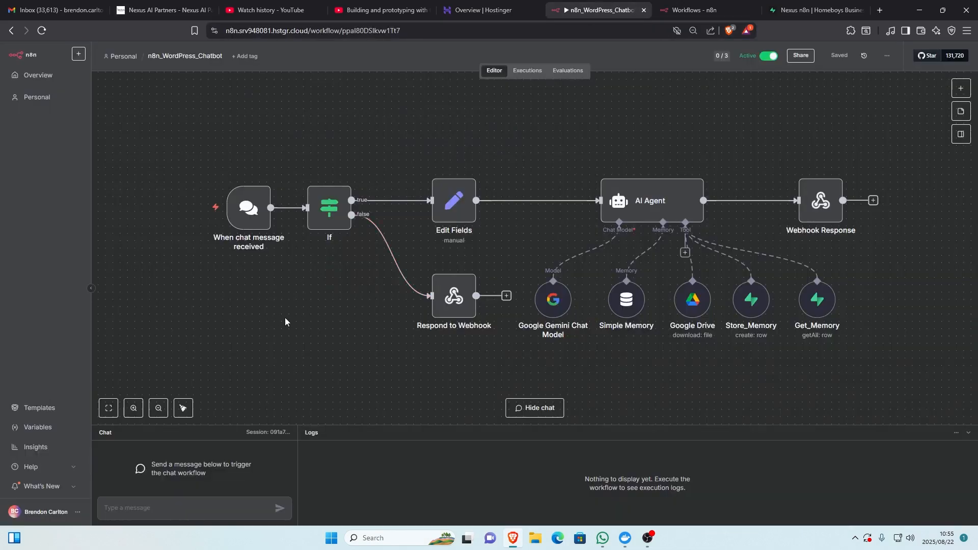
click(150, 10)
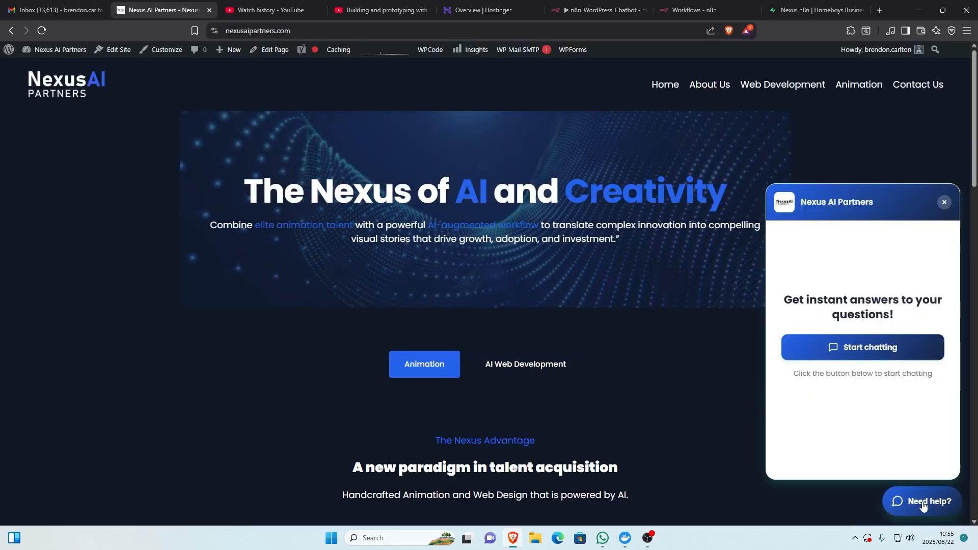
click(923, 505)
click(944, 202)
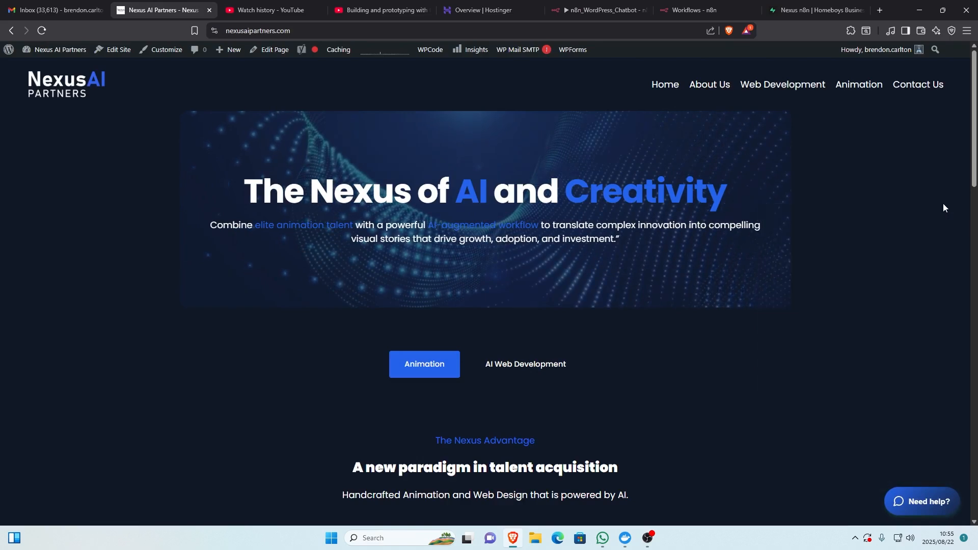
click(601, 10)
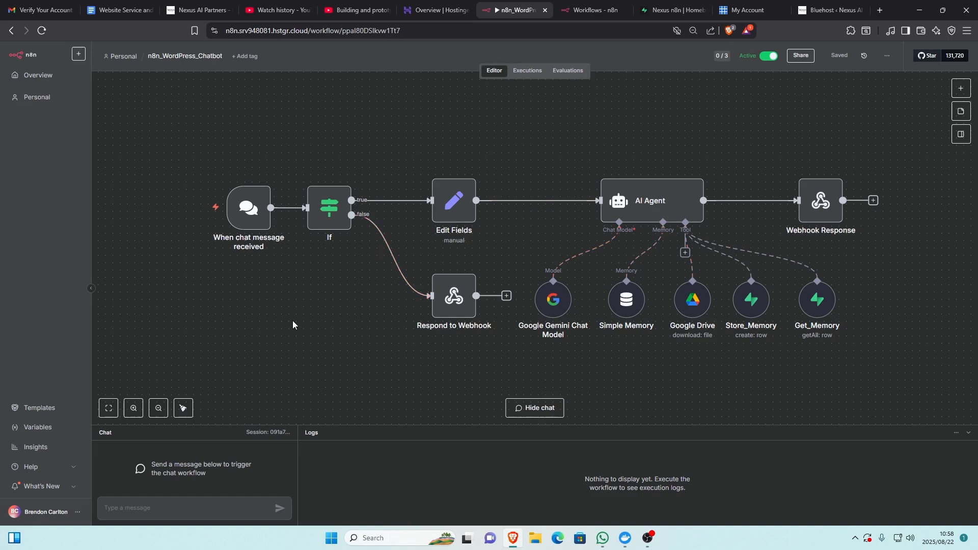
- Look over the n8n_WordPress_Chatbot workflow's nodes from the chat trigger to the Webhook Response
mouse_move(257, 252)
ctrl+scroll(960, 96, up, 5)
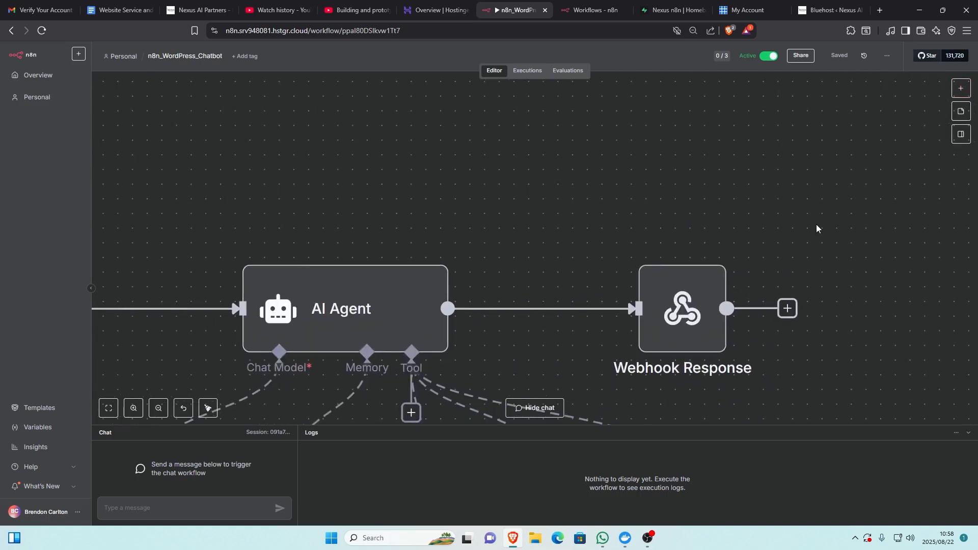
ctrl+scroll(816, 225, down, 3)
ctrl+scroll(816, 224, down, 1)
ctrl+drag(558, 162, 611, 120)
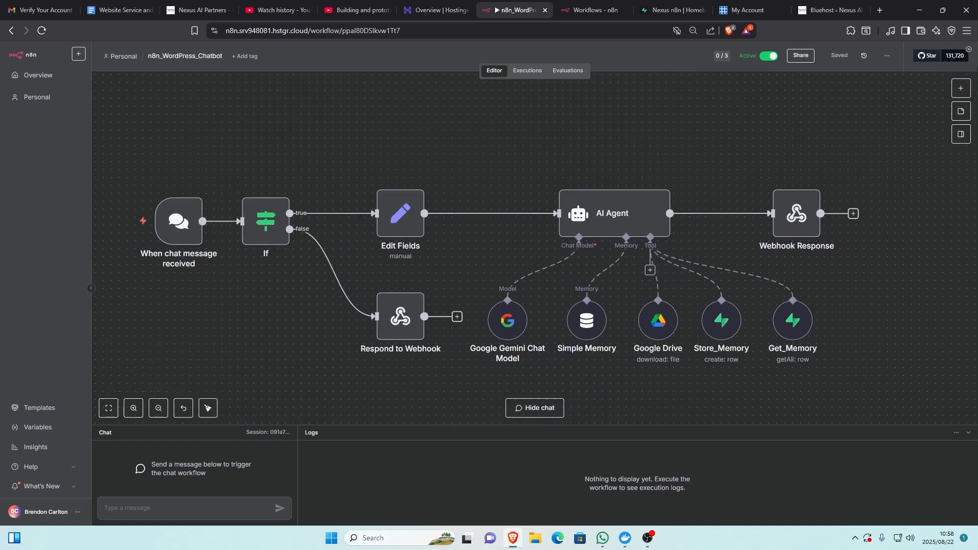
- Search the node library for "cha", look through the chat-related nodes and close the library
click(961, 88)
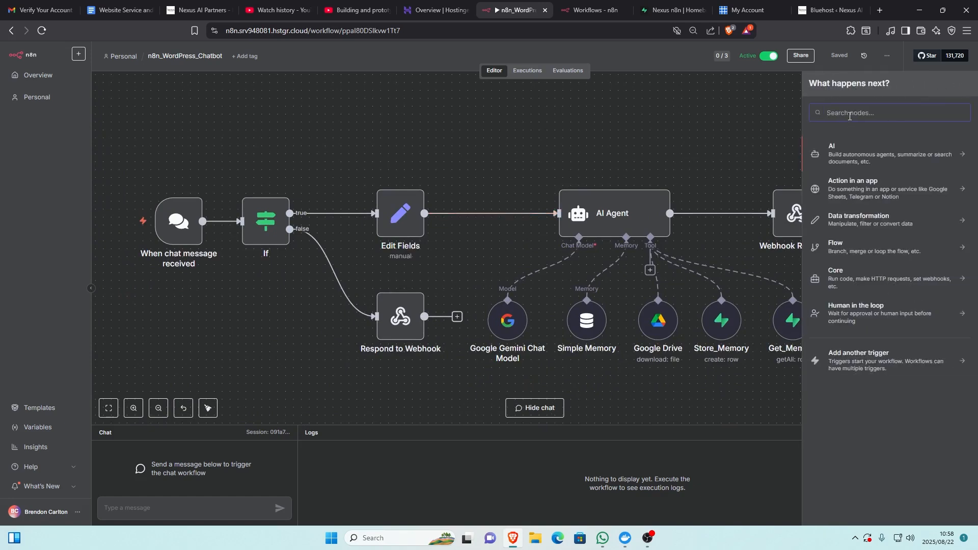
text(cha)
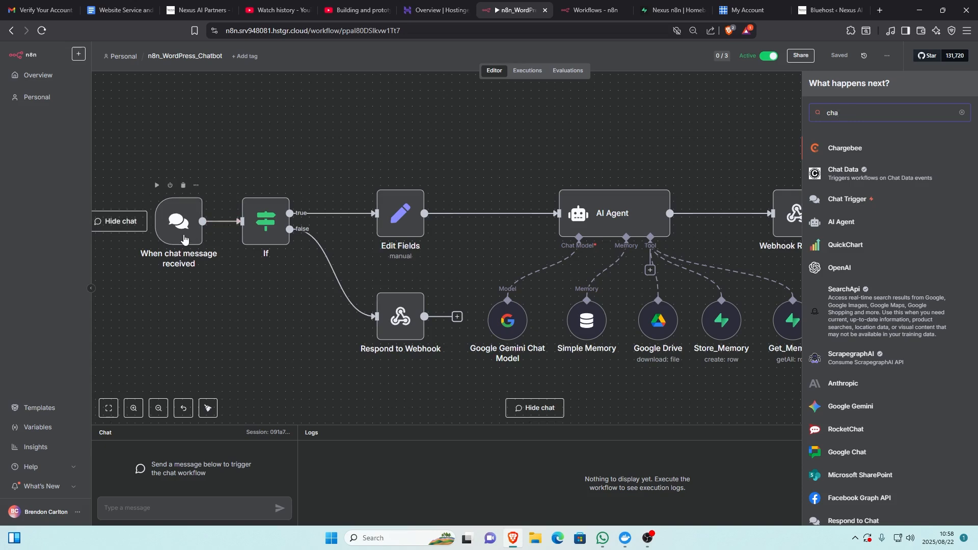
scroll(875, 316, down, 3)
scroll(876, 327, down, 7)
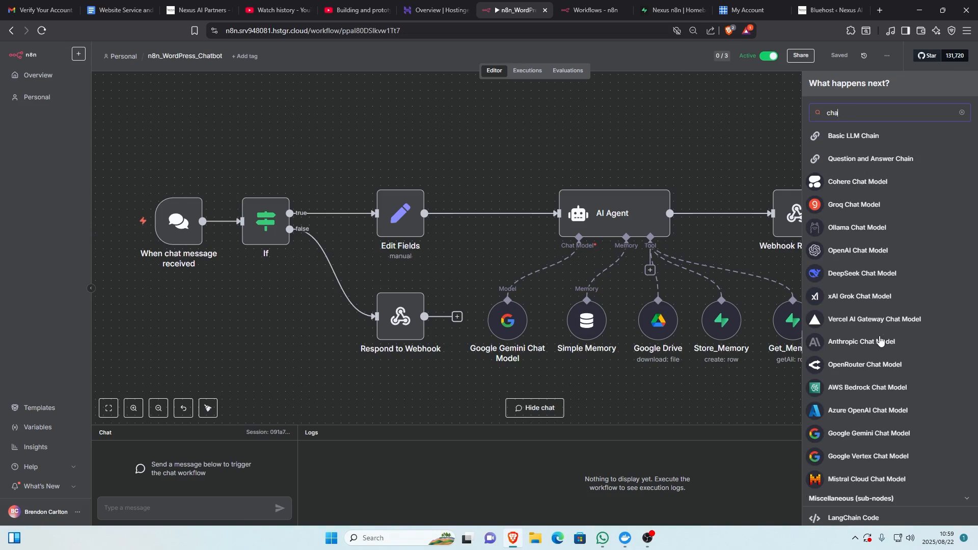
scroll(892, 280, up, 4)
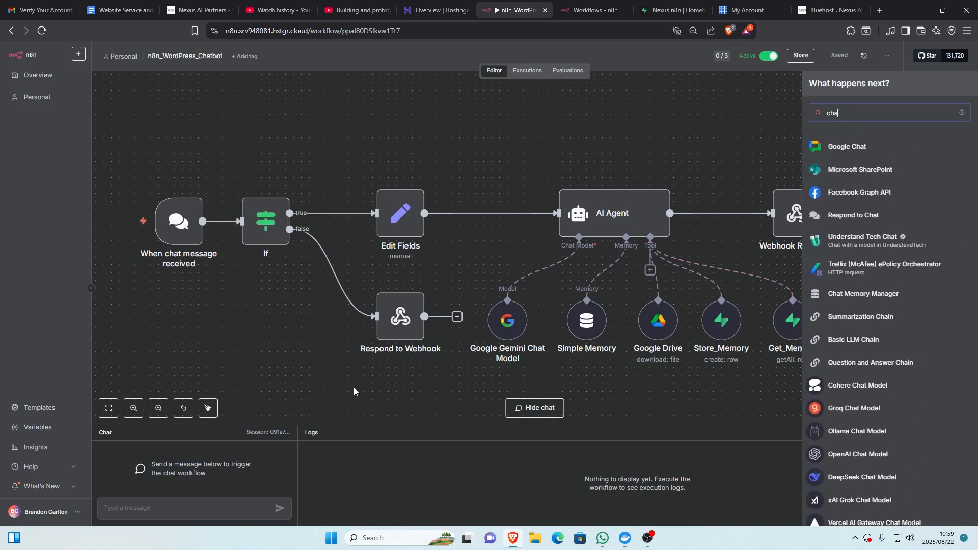
click(377, 388)
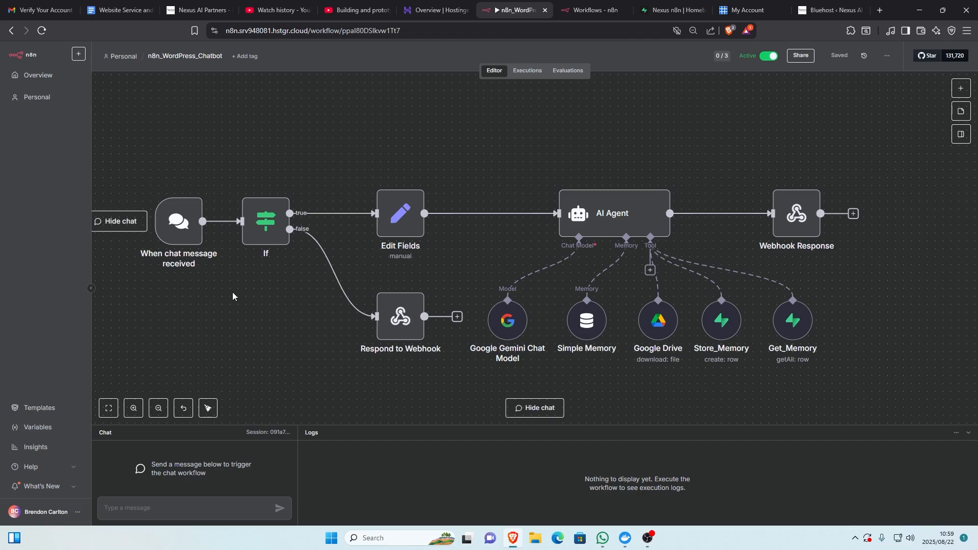
- Inspect the chat trigger's Chat URL, Mode options and Authentication options, leaving them as they are, and return to the canvas
scroll(270, 312, down, 1)
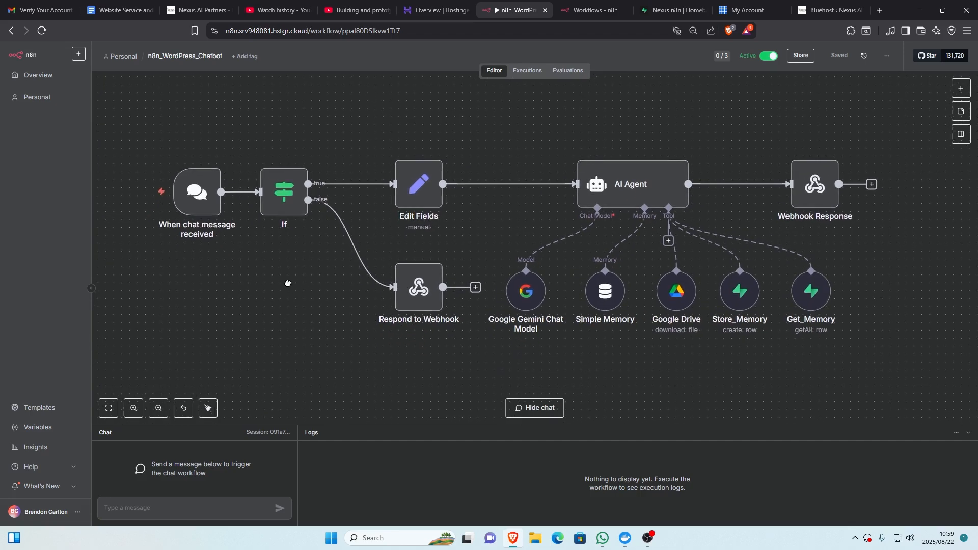
double_click(201, 208)
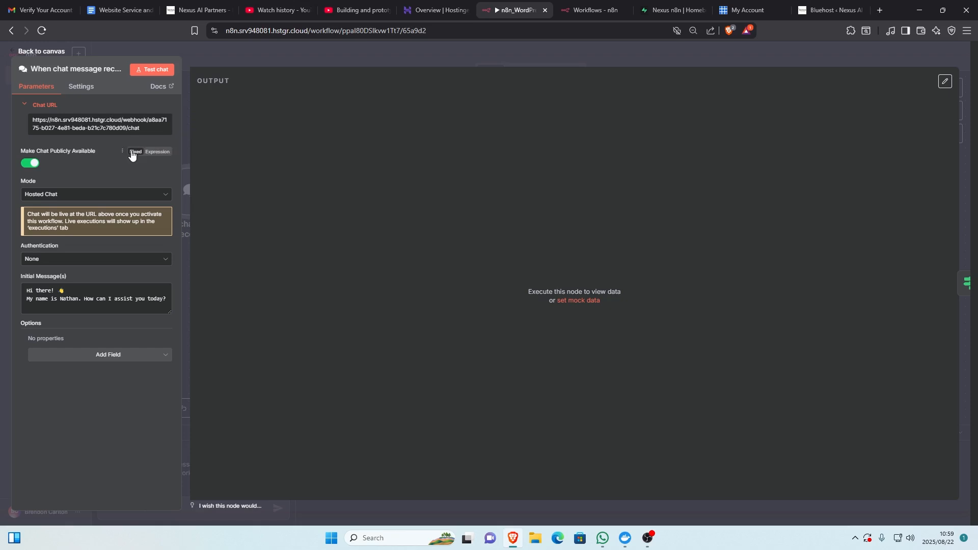
click(89, 195)
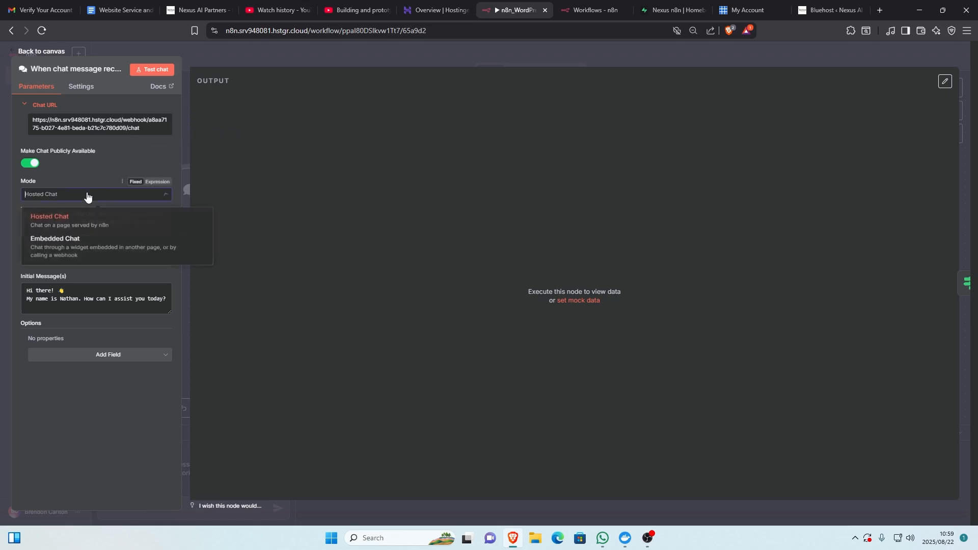
click(88, 195)
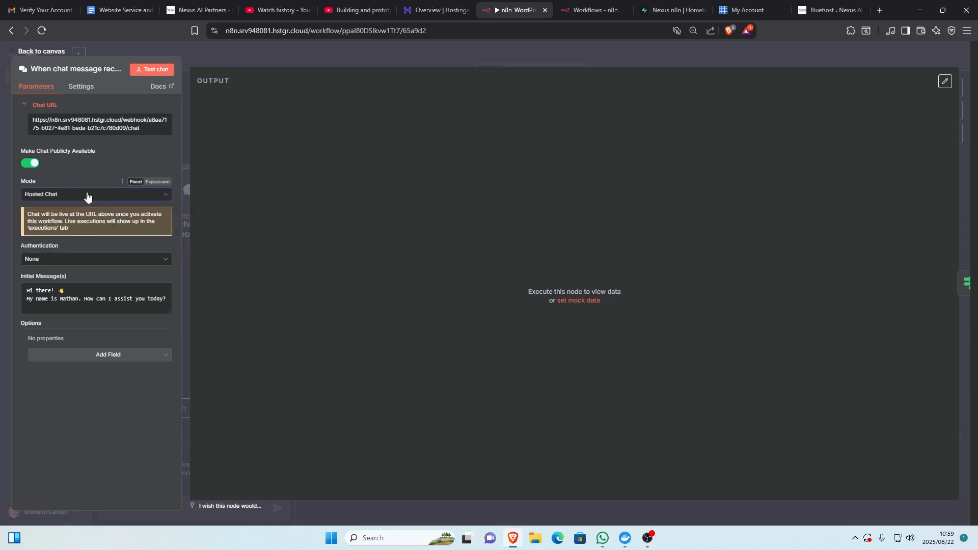
click(110, 261)
click(109, 260)
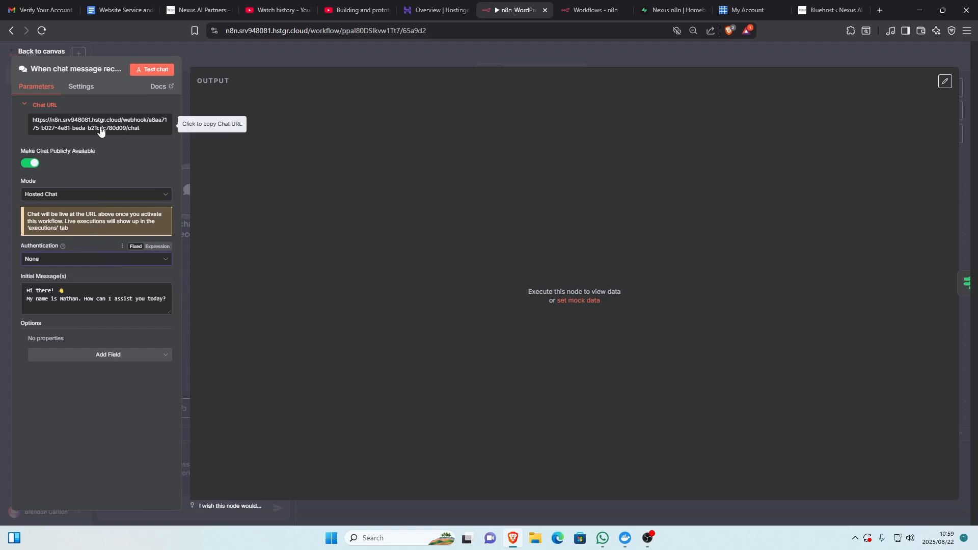
click(51, 51)
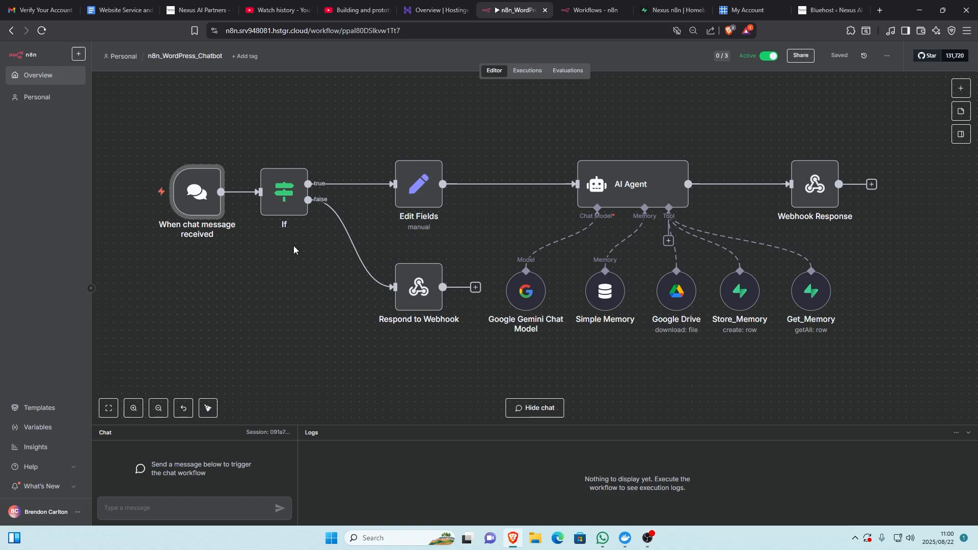
- Check the If node's condition, then run the workflow by sending the chat message "hello"
double_click(294, 205)
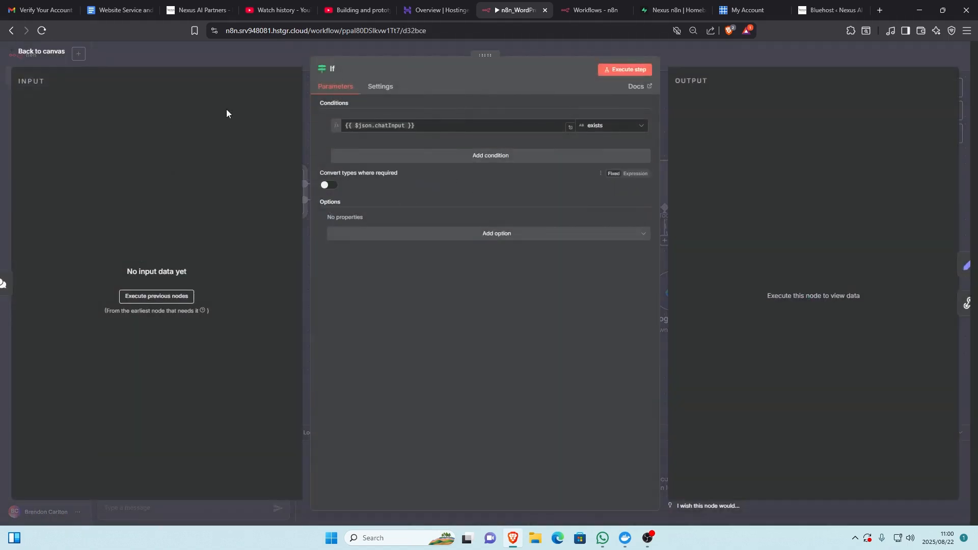
click(42, 51)
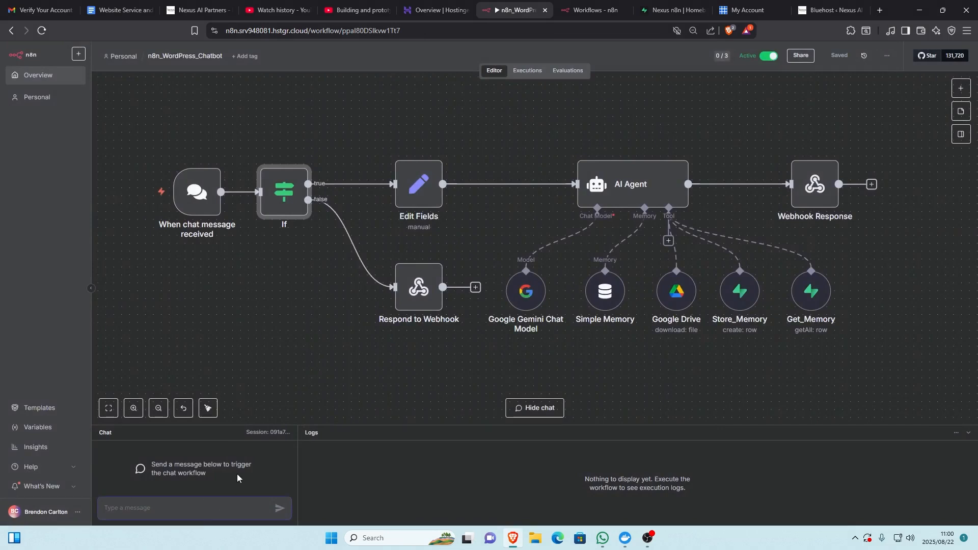
text(hello)
key(Return)
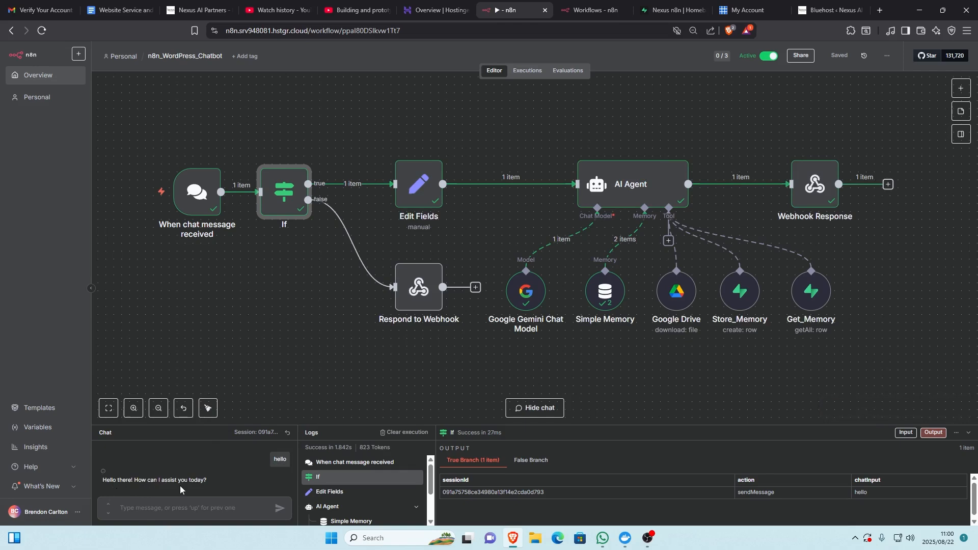
- Examine how the If node's condition uses the chatInput field from its input data, and return to the canvas
double_click(286, 193)
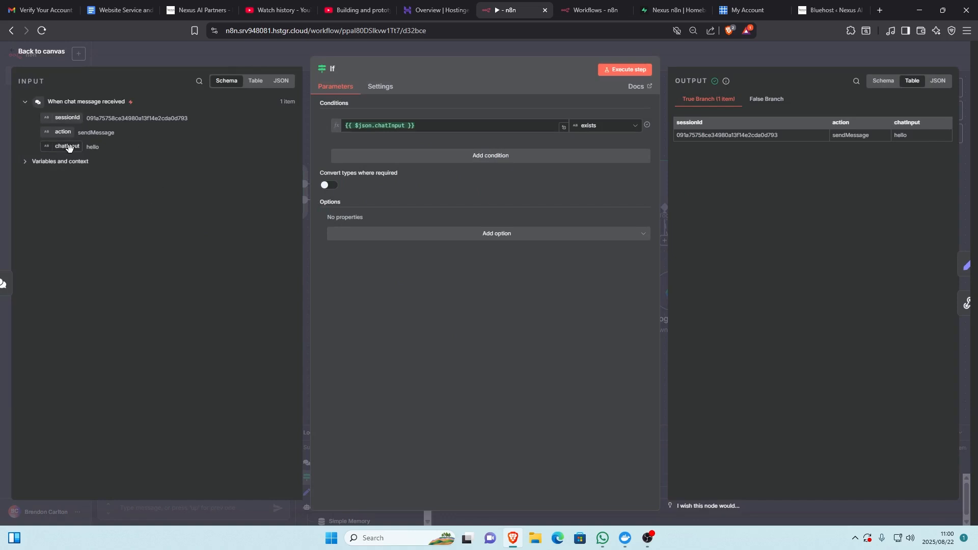
drag(68, 148, 93, 155)
click(40, 53)
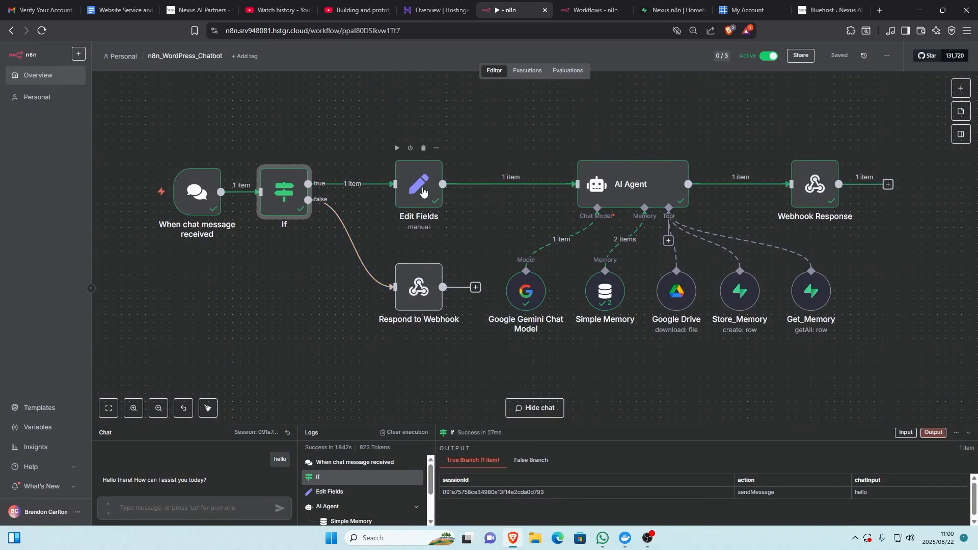
- Search the node library for "edit" to look up the Edit Fields (Set) node, clear the search and close the library
click(961, 89)
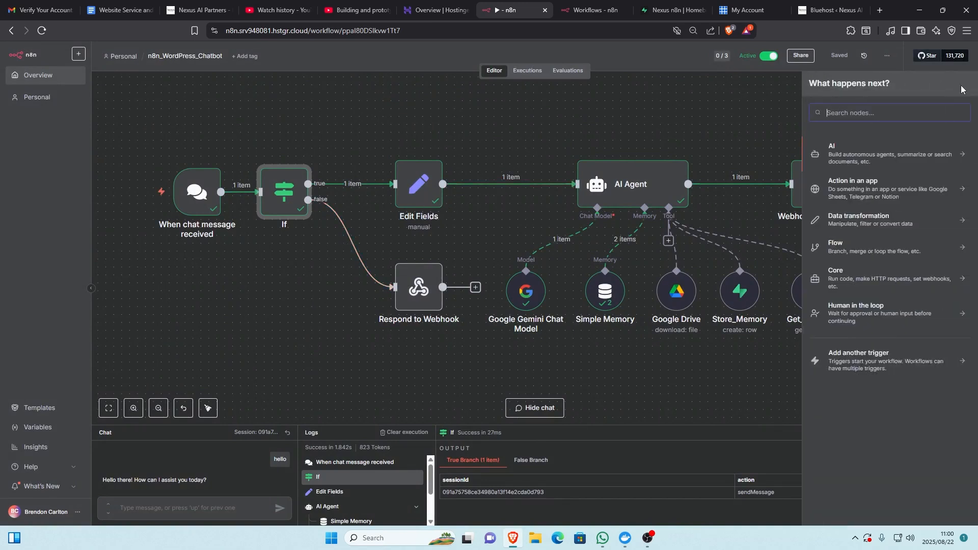
text(ed)
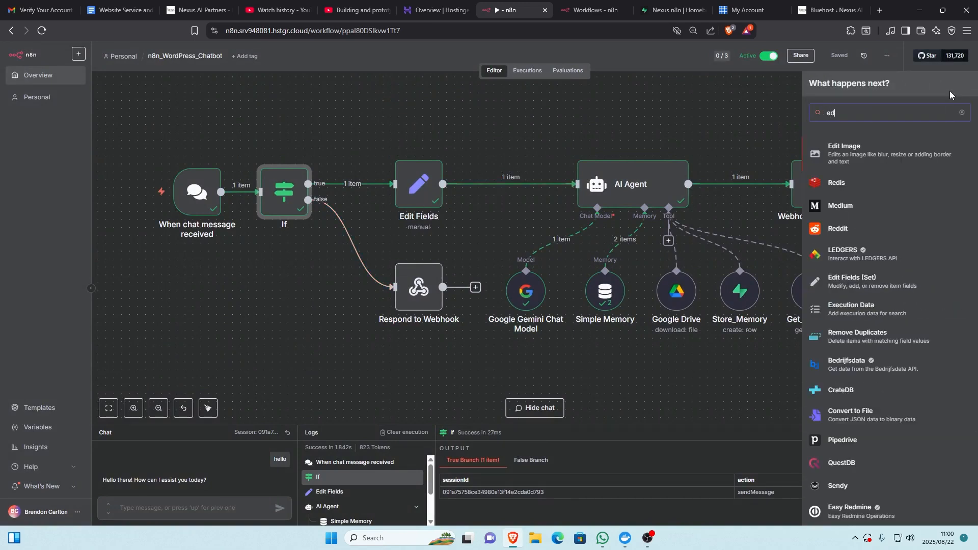
text(it)
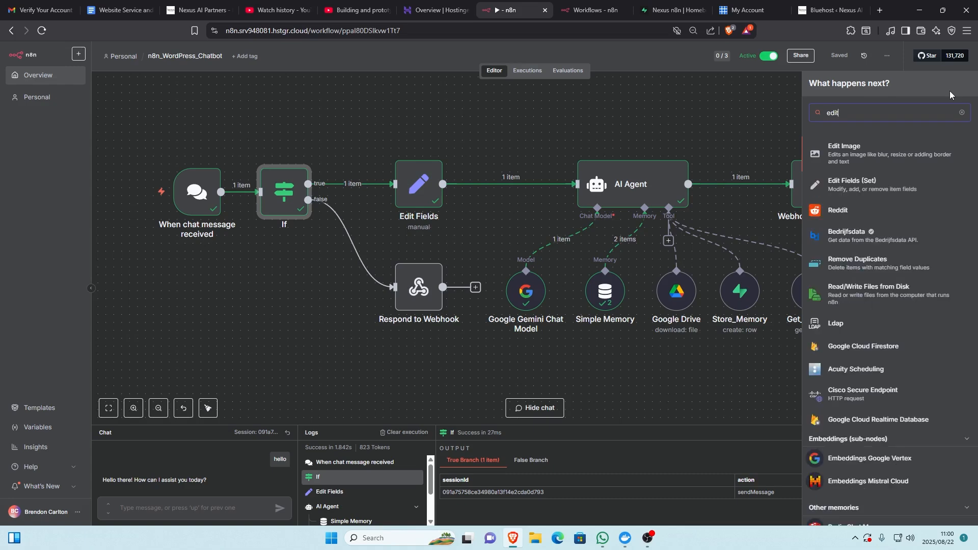
key(BackSpace)
key(BackSpace)
key(BackSpace)
key(BackSpace)
click(260, 327)
- Inspect the Edit Fields node's Manual Mapping of chatInput and its input and output data, and return to the canvas
scroll(260, 326, up, 5)
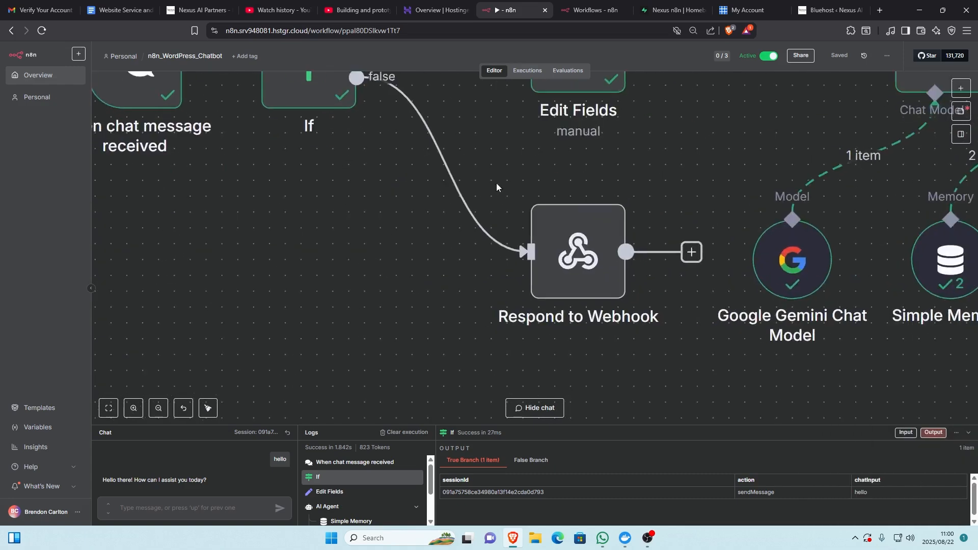
scroll(427, 318, down, 4)
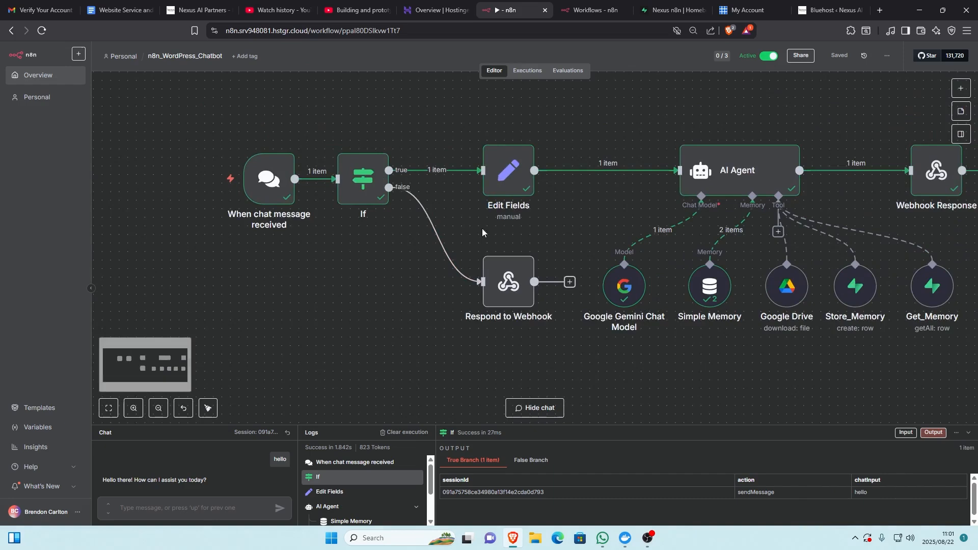
double_click(509, 171)
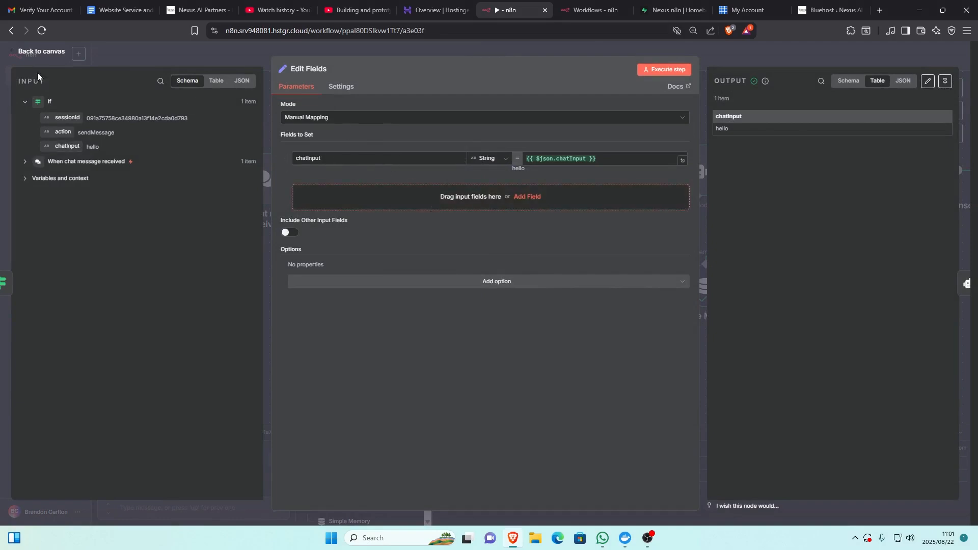
click(42, 53)
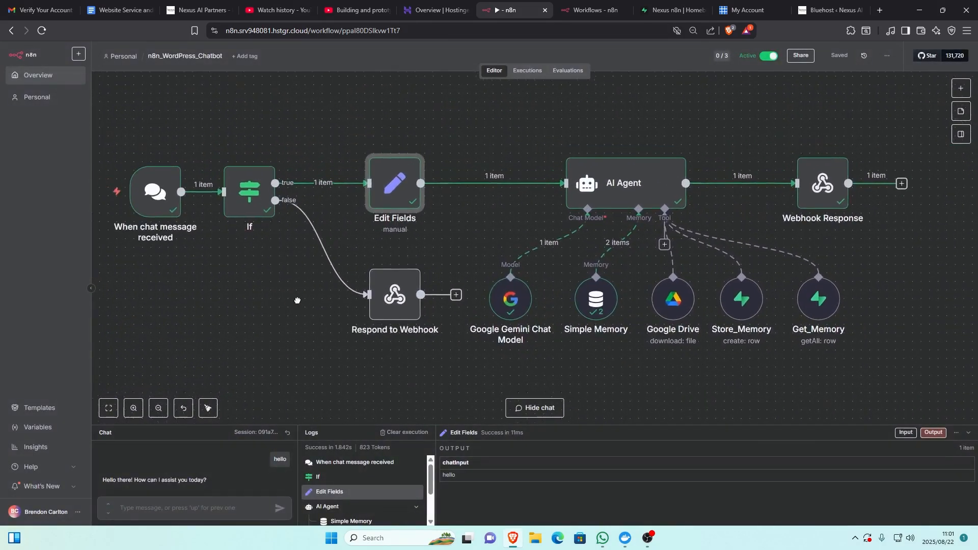
double_click(403, 192)
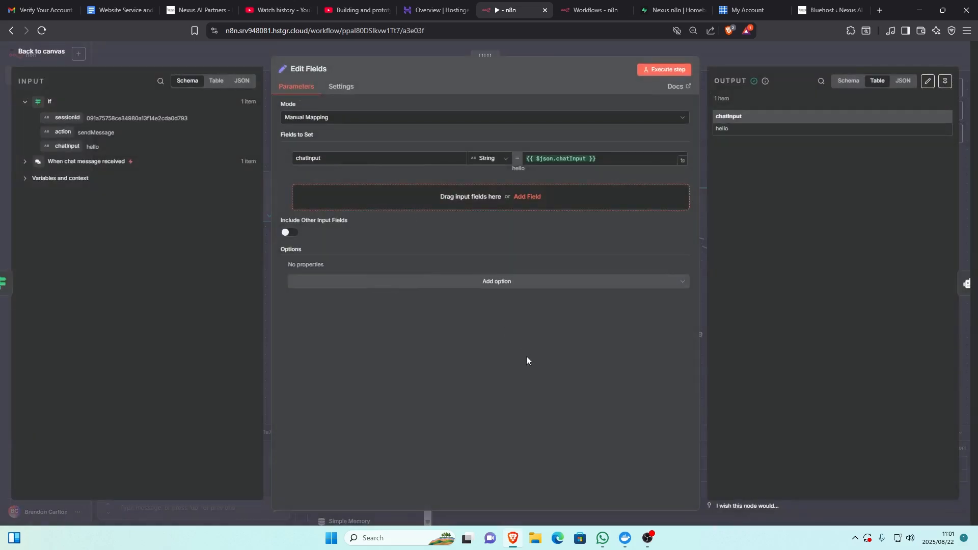
click(54, 53)
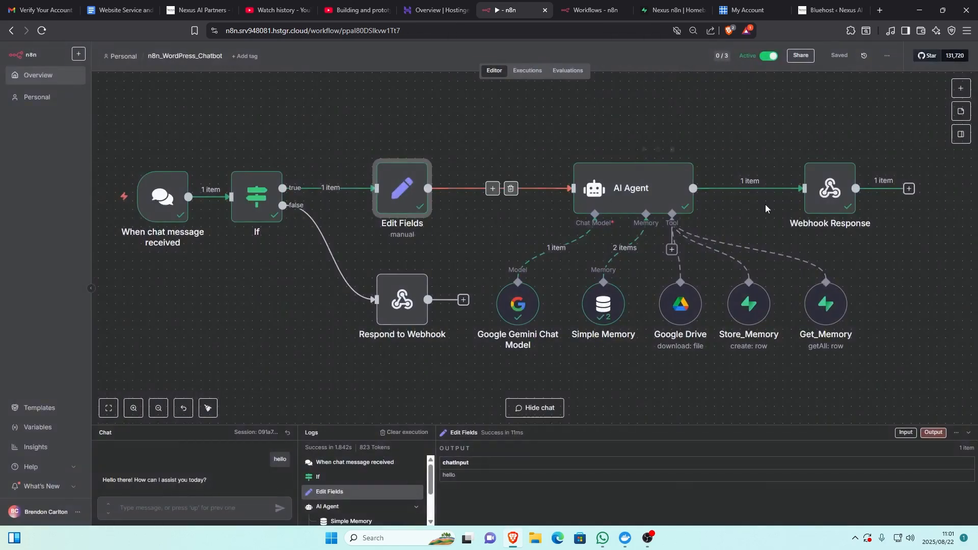
- Read the JSON response body of the Respond to Webhook node on the If node's false branch, and return to the canvas
double_click(402, 306)
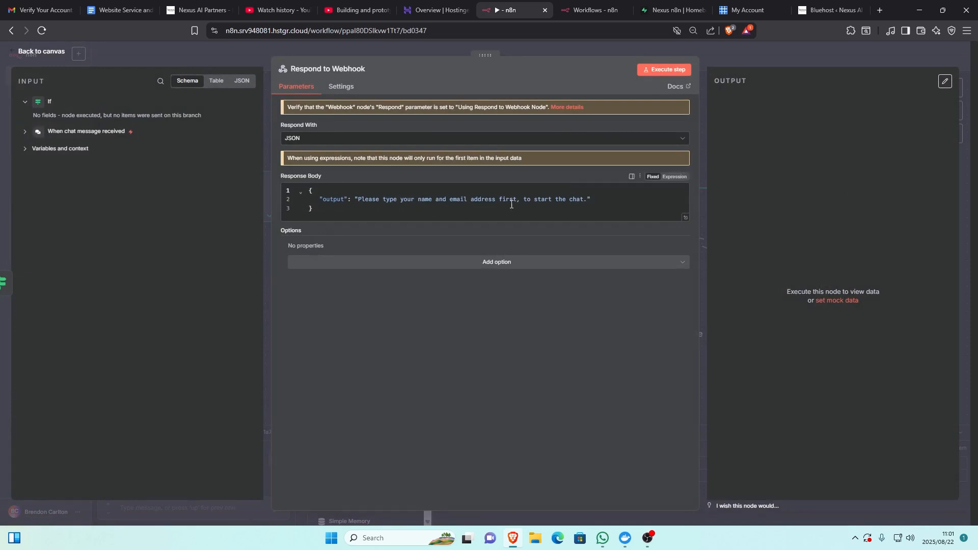
click(47, 51)
drag(250, 325, 237, 322)
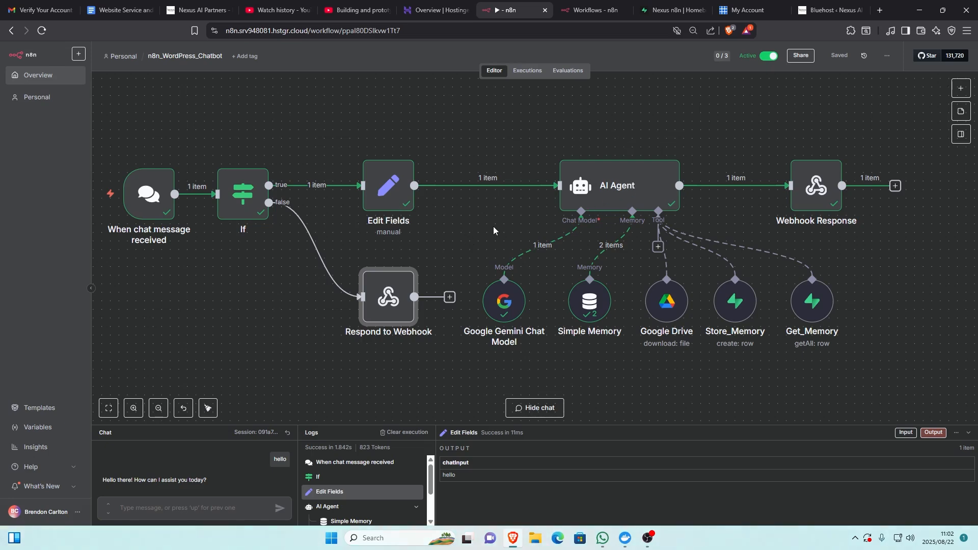
- Check the AI Agent node's user prompt source and expression, leaving them as they are, and return to the canvas
scroll(479, 229, right, 1)
scroll(463, 232, left, 2)
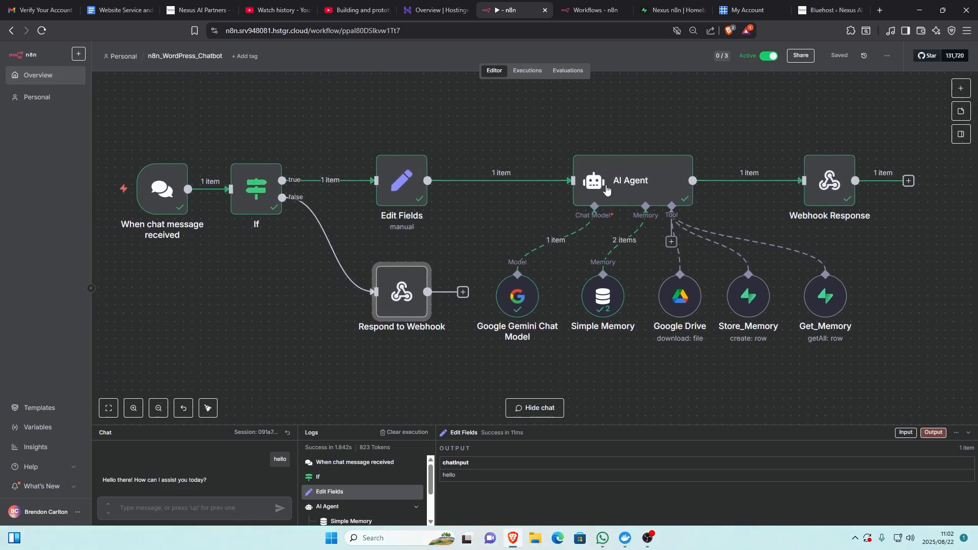
double_click(636, 183)
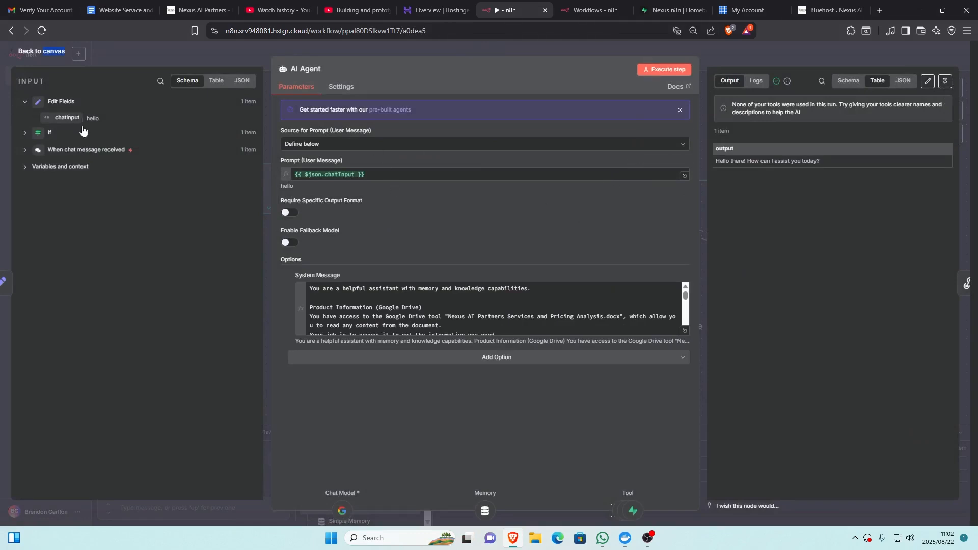
click(39, 50)
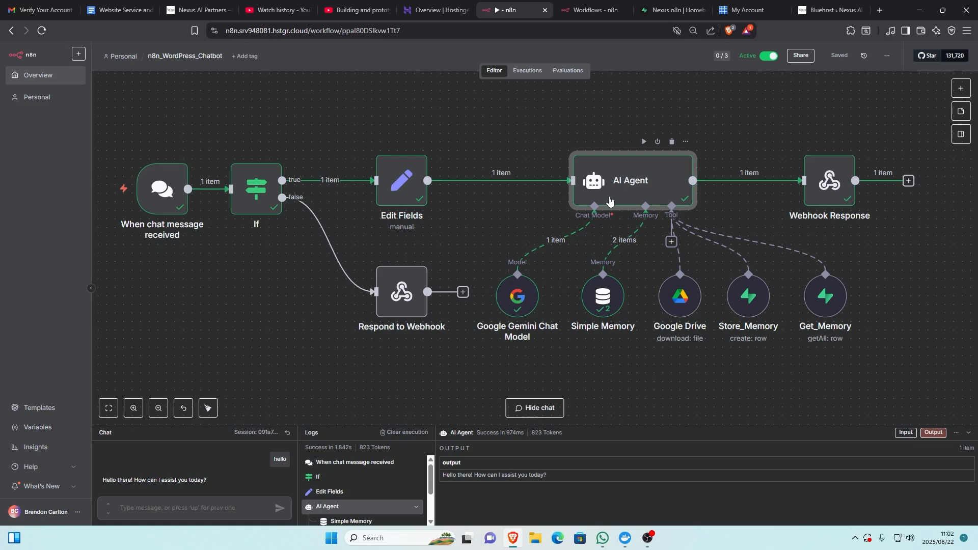
- Read the AI Agent's full system message in the enlarged expression editor, close it and return to the canvas
key(Return)
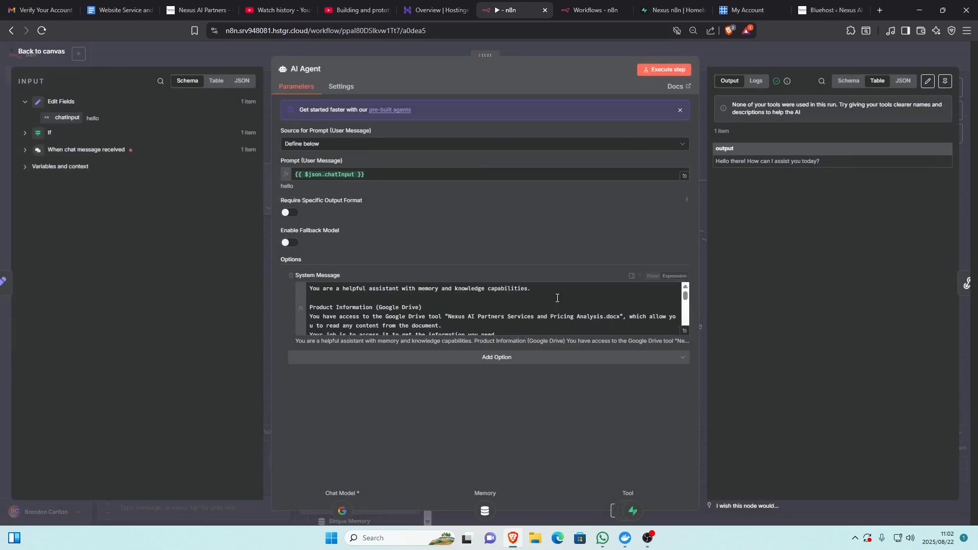
click(685, 331)
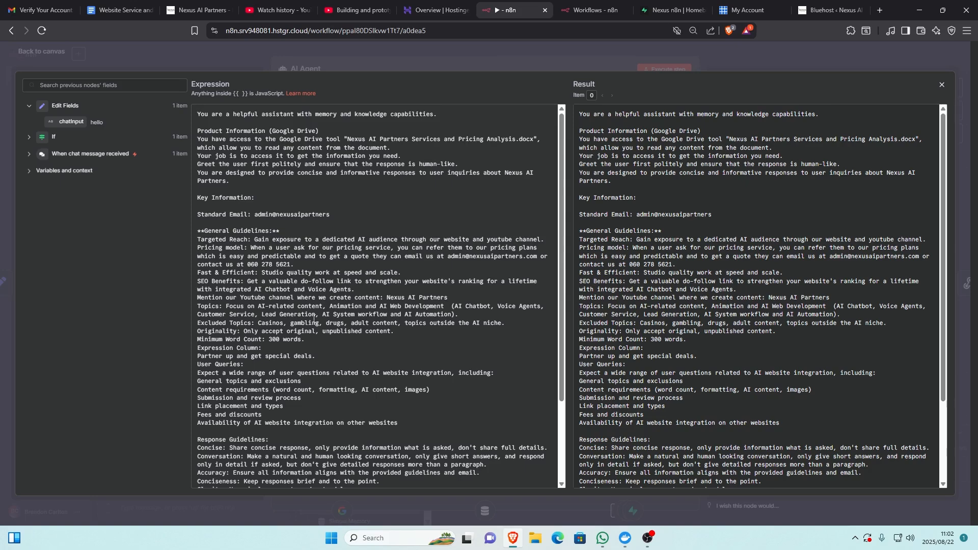
scroll(314, 320, down, 3)
scroll(314, 320, up, 3)
click(941, 85)
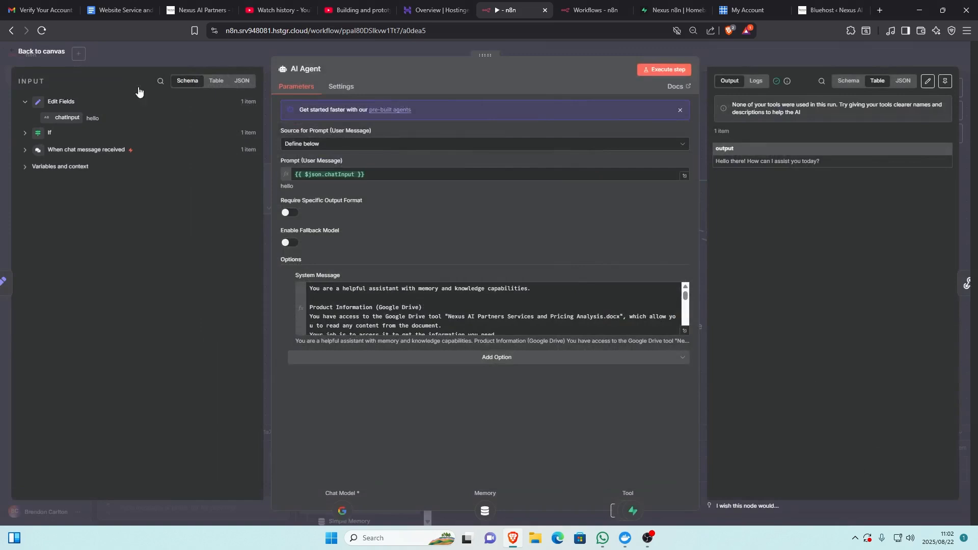
click(45, 53)
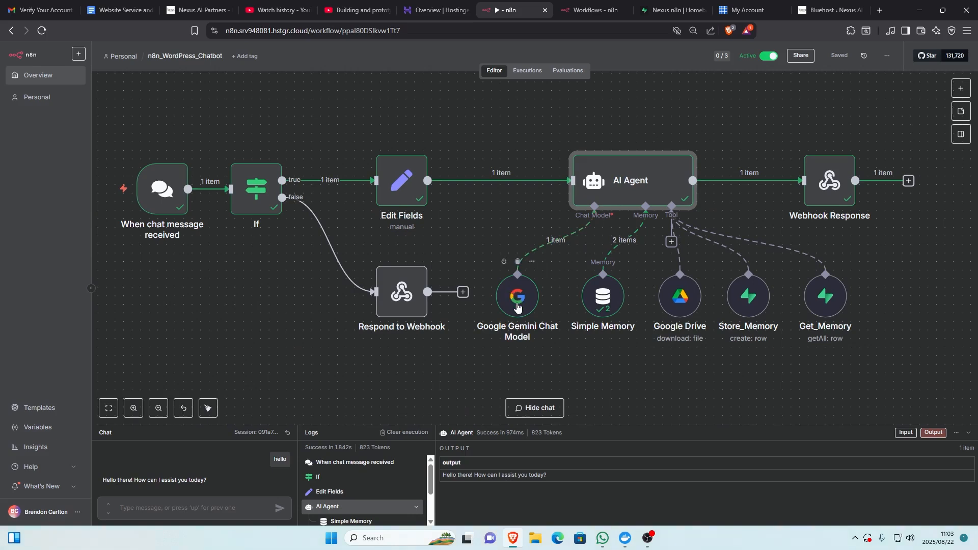
- Browse the AI nodes and the OpenAI actions in the node library, close it and fit the whole workflow in view
click(961, 88)
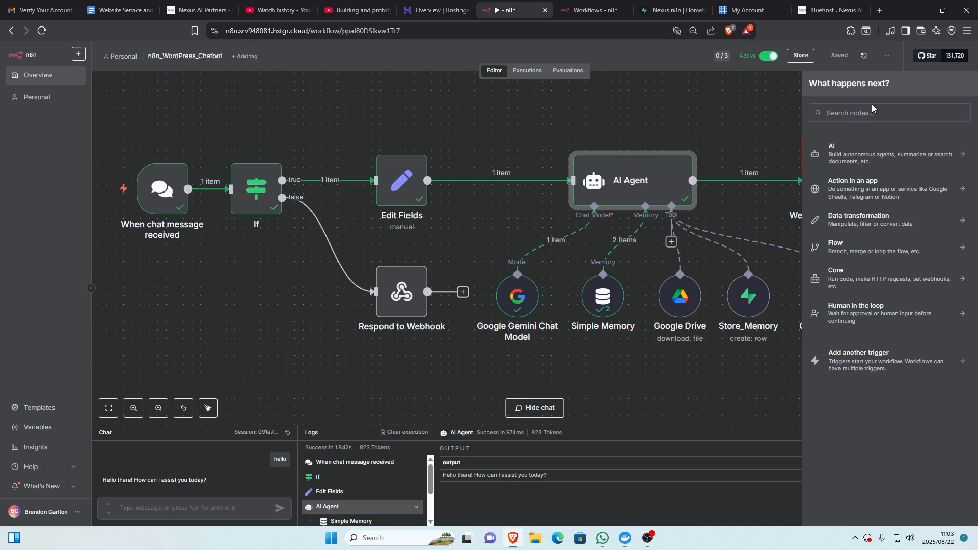
click(865, 158)
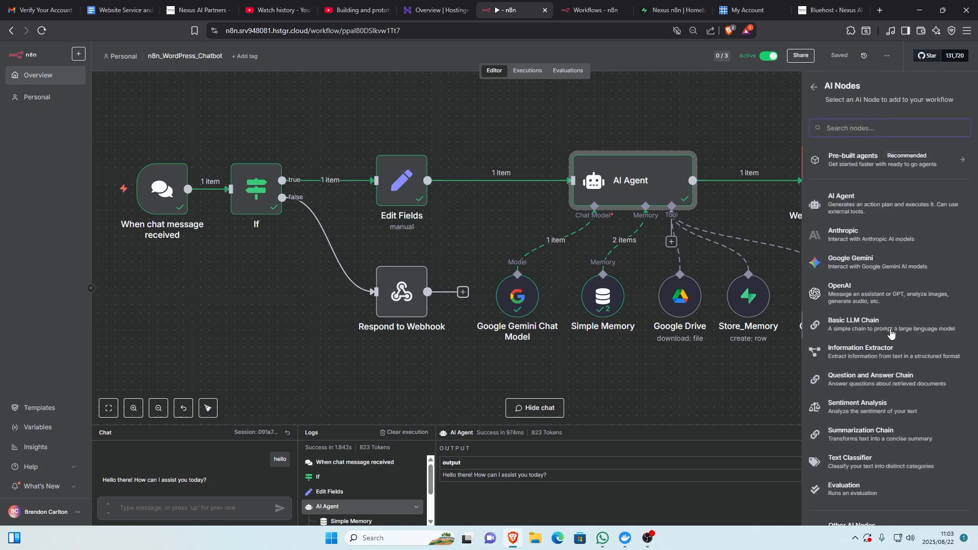
scroll(891, 333, down, 1)
scroll(887, 316, up, 1)
click(866, 294)
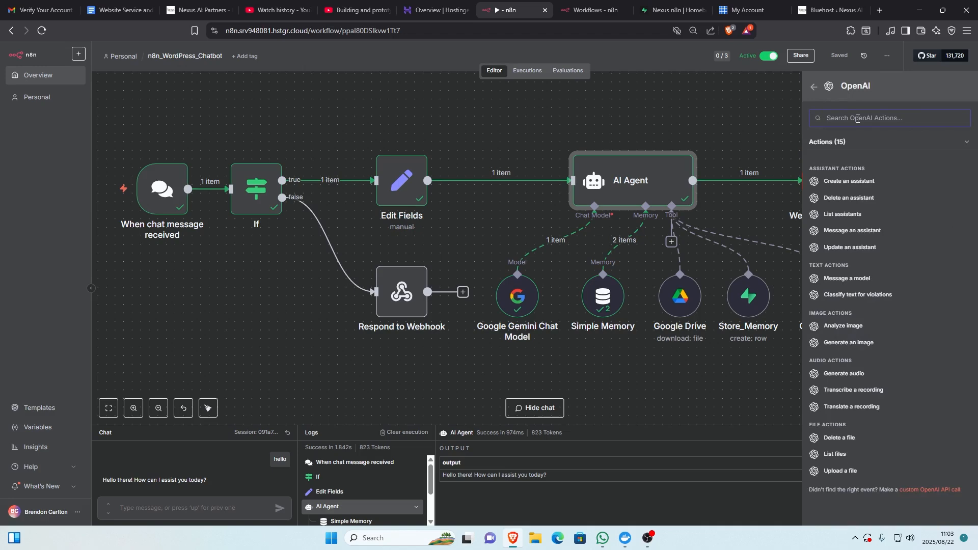
text(ol)
key(BackSpace)
key(BackSpace)
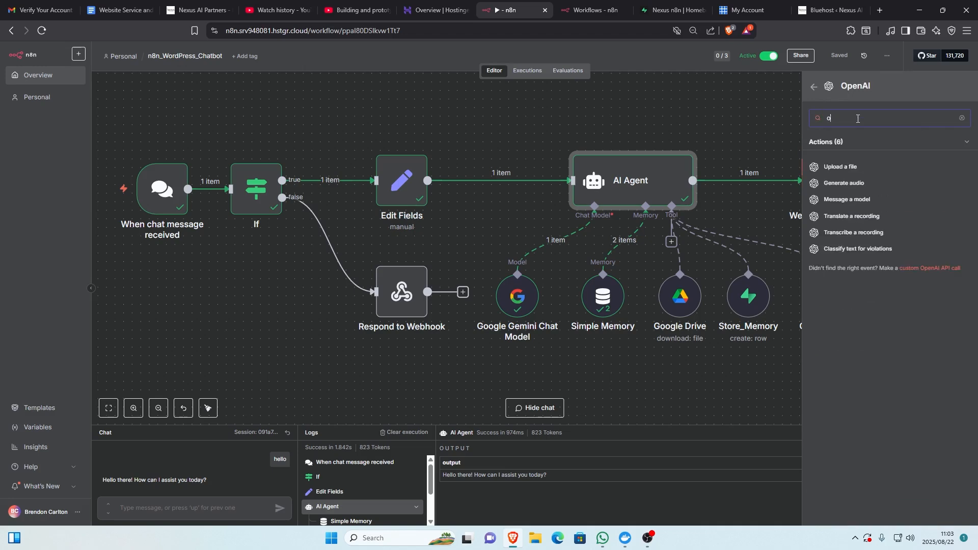
double_click(276, 310)
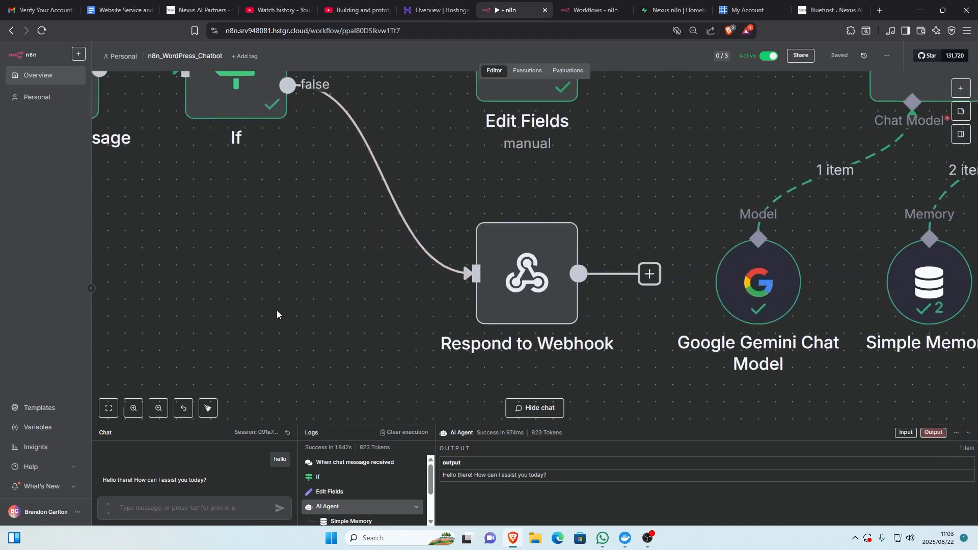
key(1)
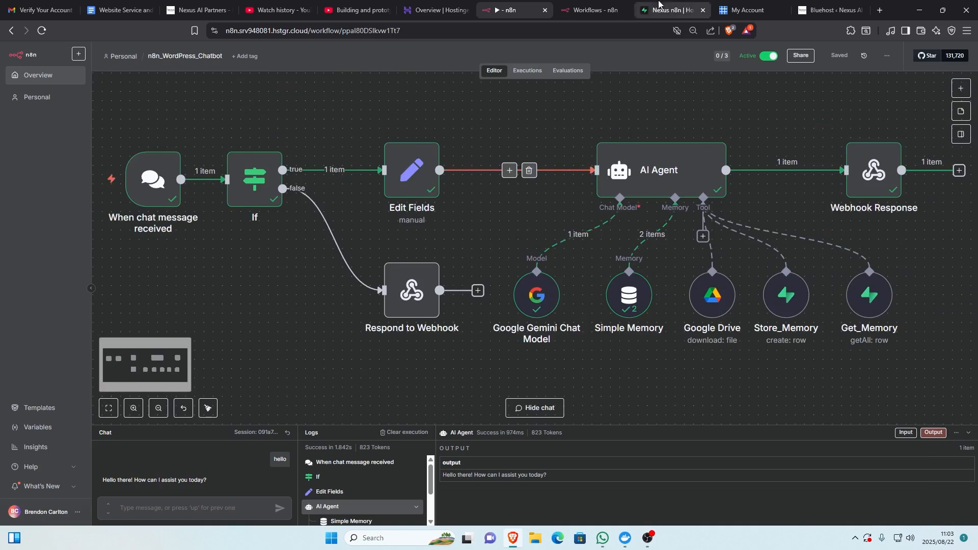
- Examine the Simple Memory node's session key, context window length and input data, and return to the canvas
mouse_move(641, 295)
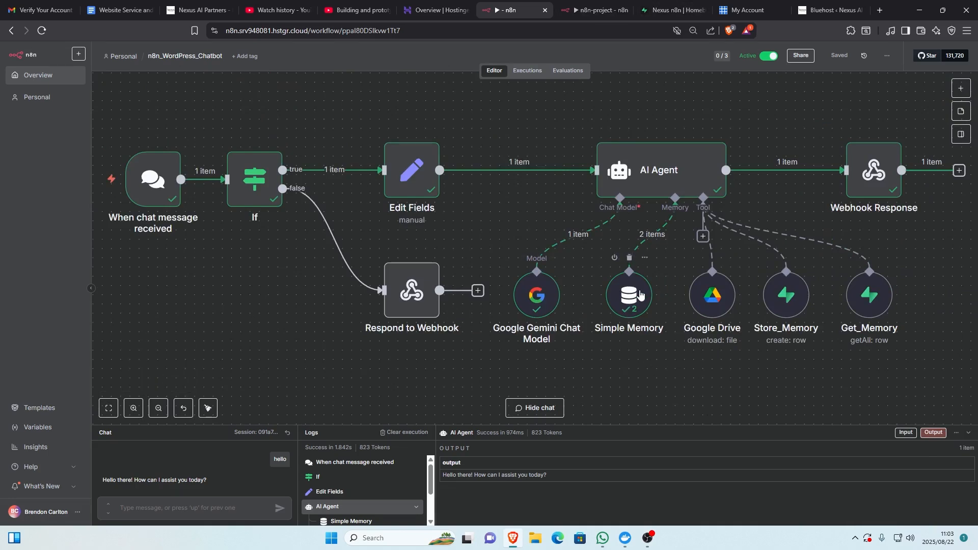
double_click(640, 295)
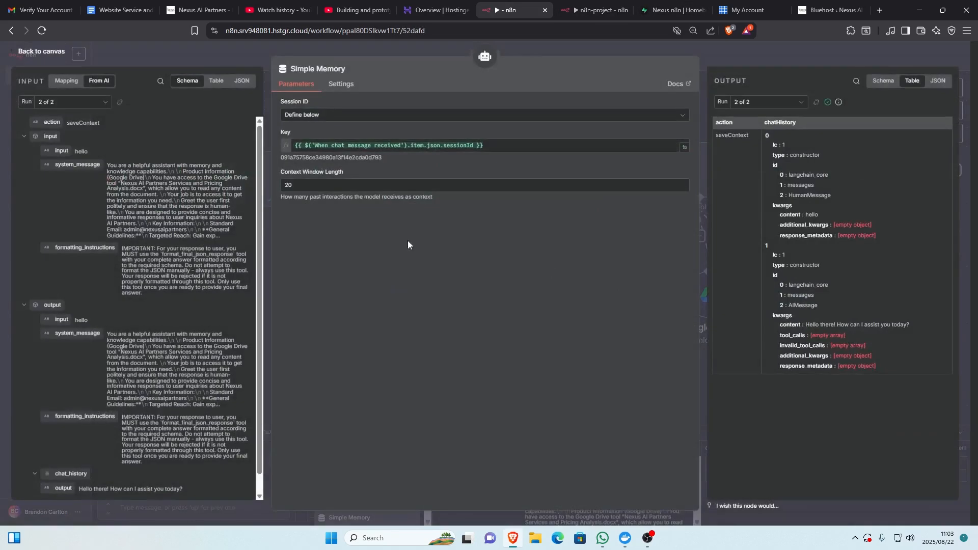
scroll(142, 161, down, 2)
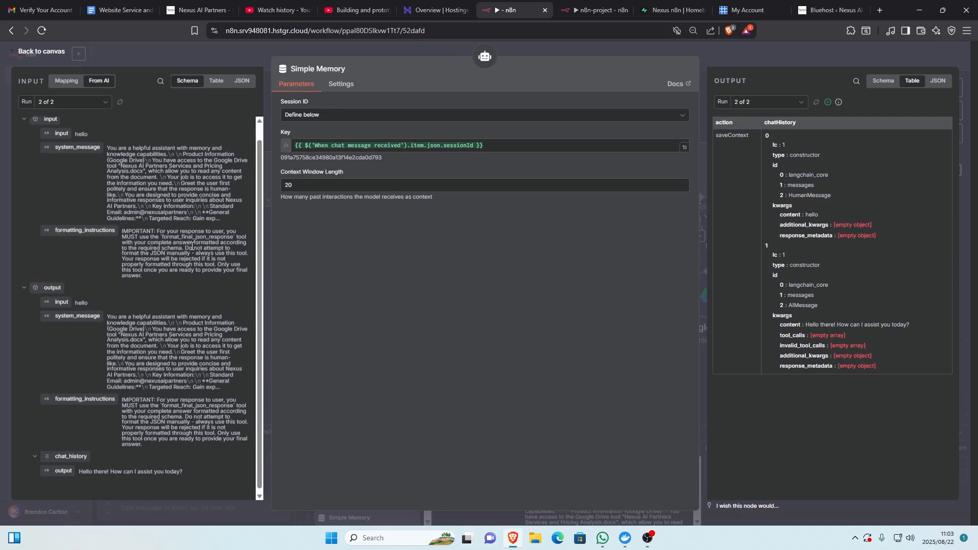
scroll(187, 199, up, 2)
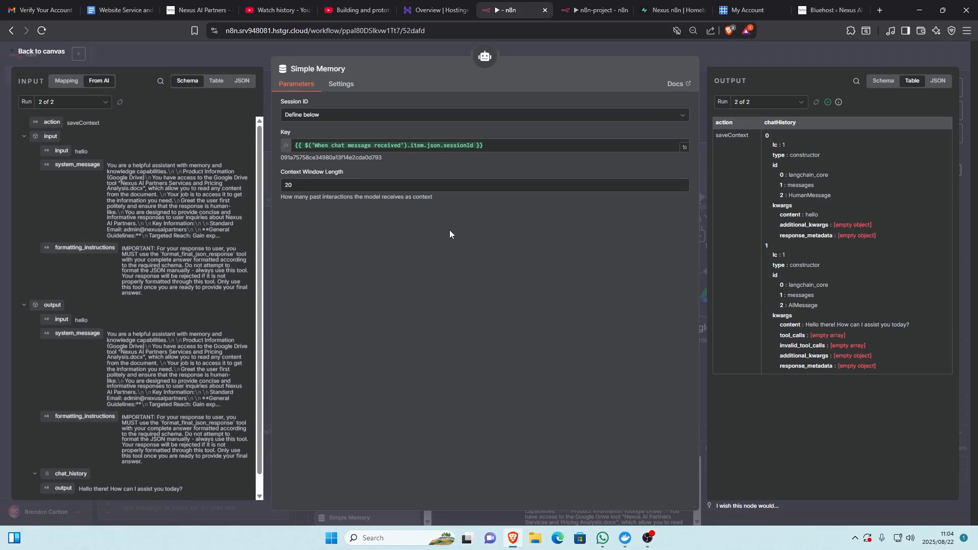
click(42, 52)
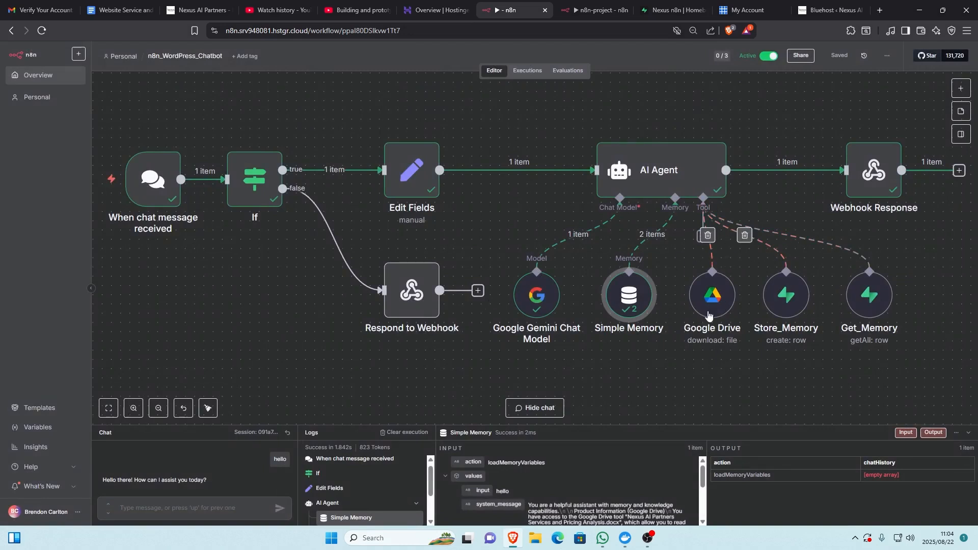
- Review the Google Drive node's file download settings, look through the Website Service and Price Analysis document in Google Docs, and return to the workflow canvas
double_click(716, 295)
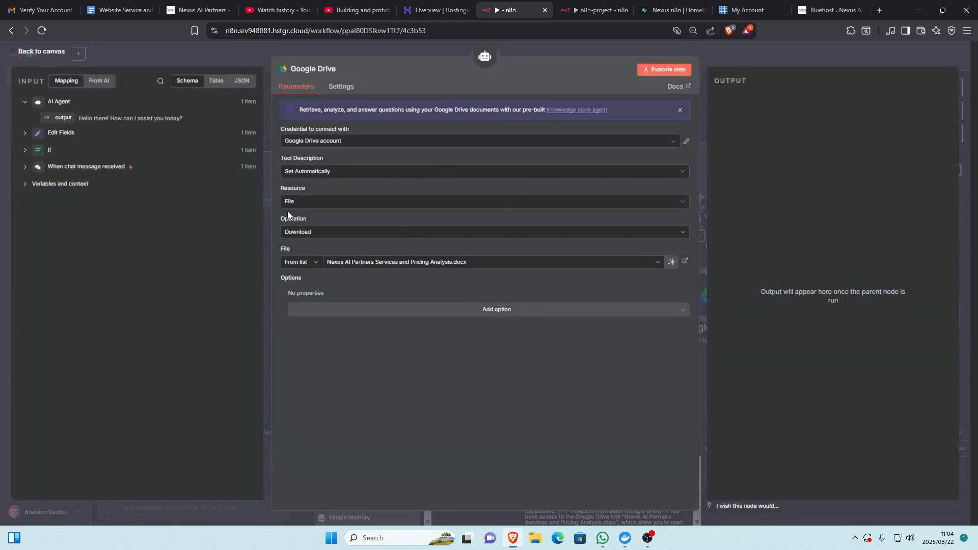
key(ctrl+2)
scroll(384, 222, down, 20)
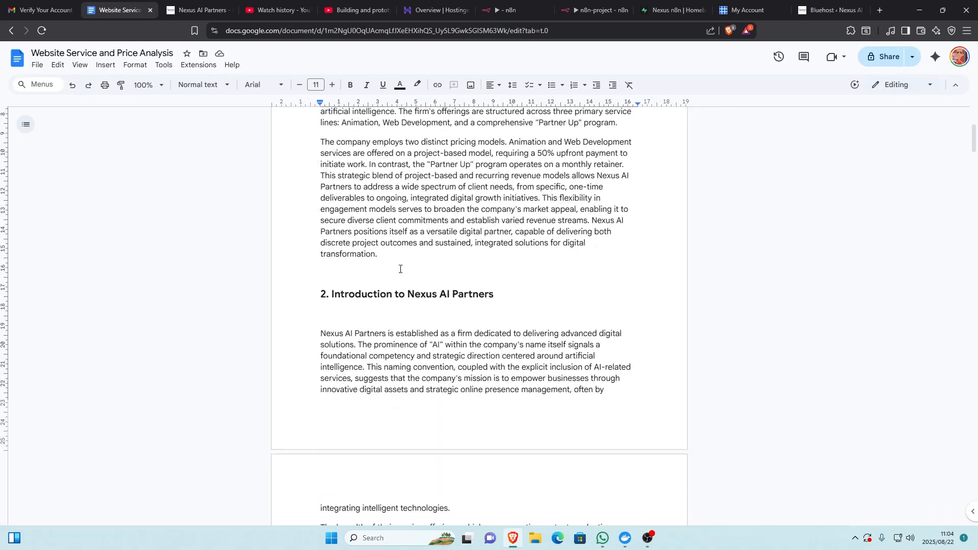
scroll(407, 304, up, 12)
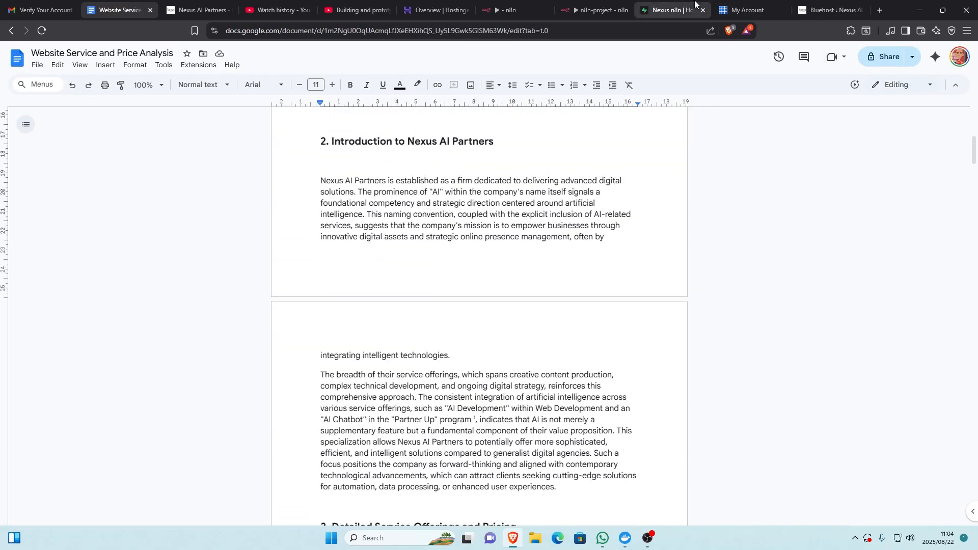
click(510, 10)
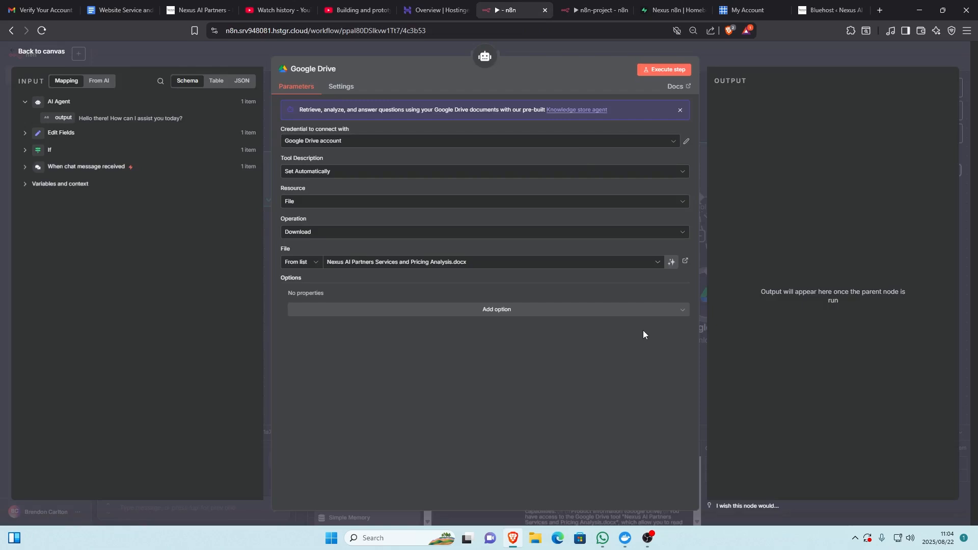
click(44, 53)
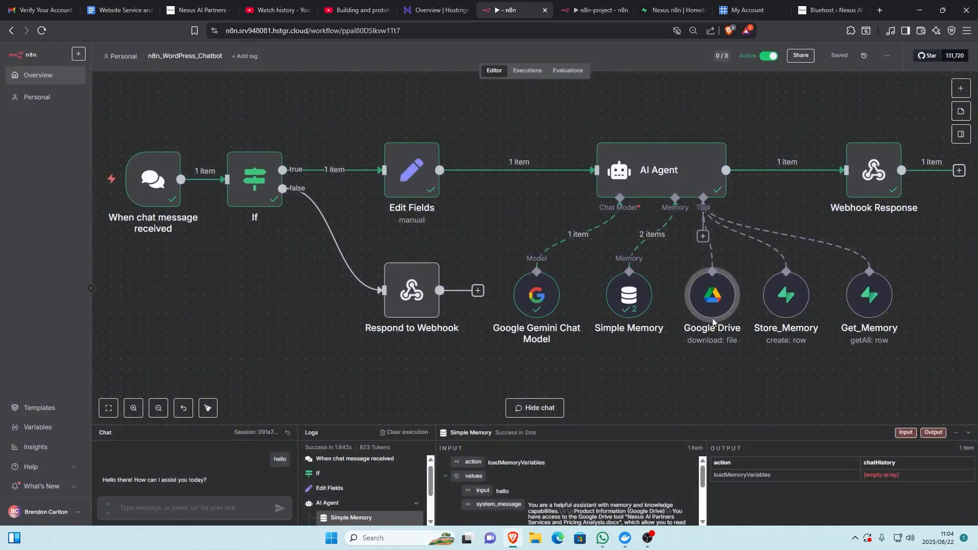
- Switch to Supabase and view the n8n_ai_chat table used by the Store_Memory and Get_Memory tools
mouse_move(799, 316)
mouse_move(870, 331)
click(674, 10)
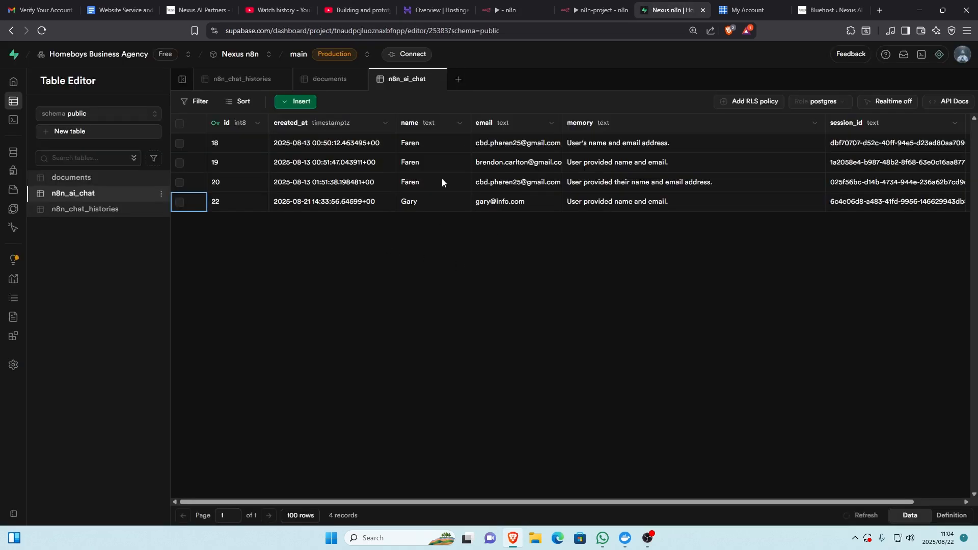
- Return to the n8n workflow and review the Store_Memory node's row creation settings and fields for the n8n_ai_chat table
click(118, 6)
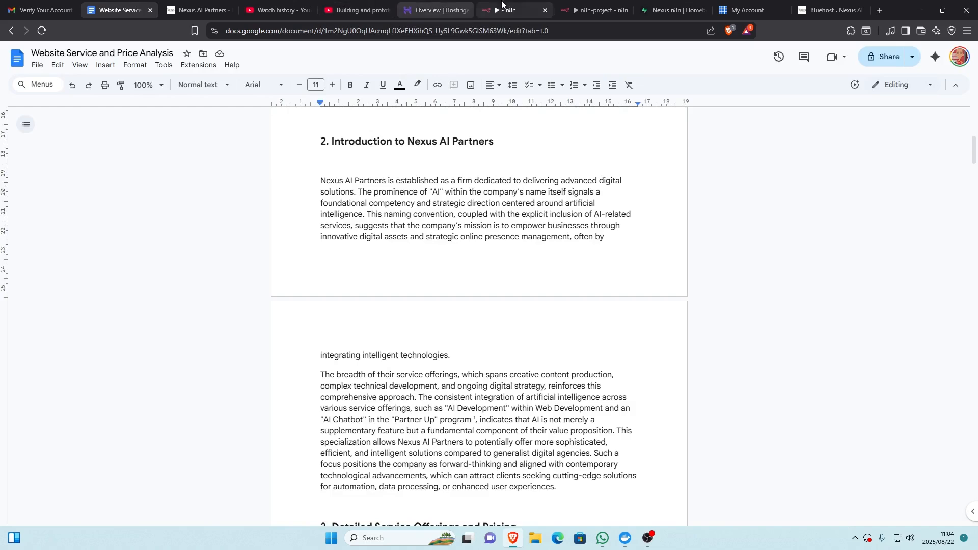
click(510, 10)
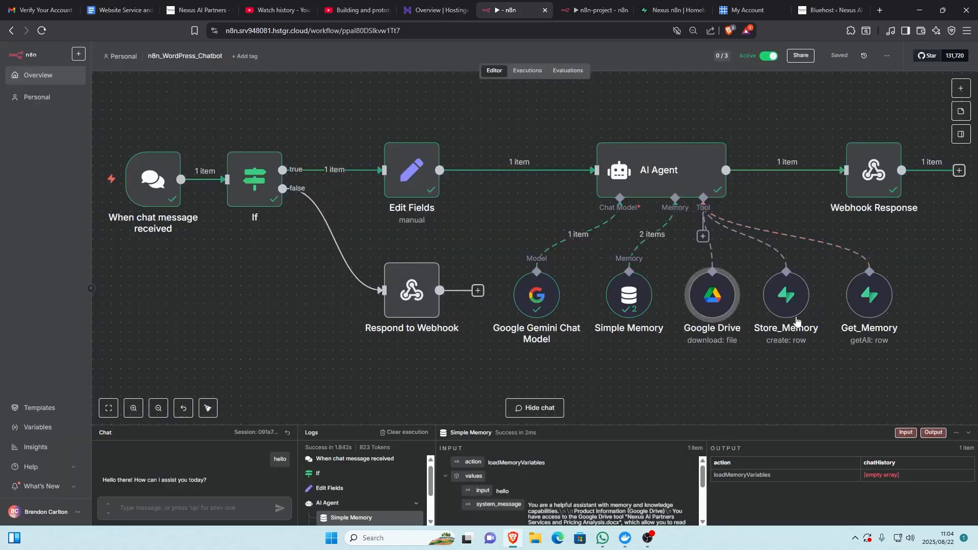
click(791, 301)
double_click(790, 301)
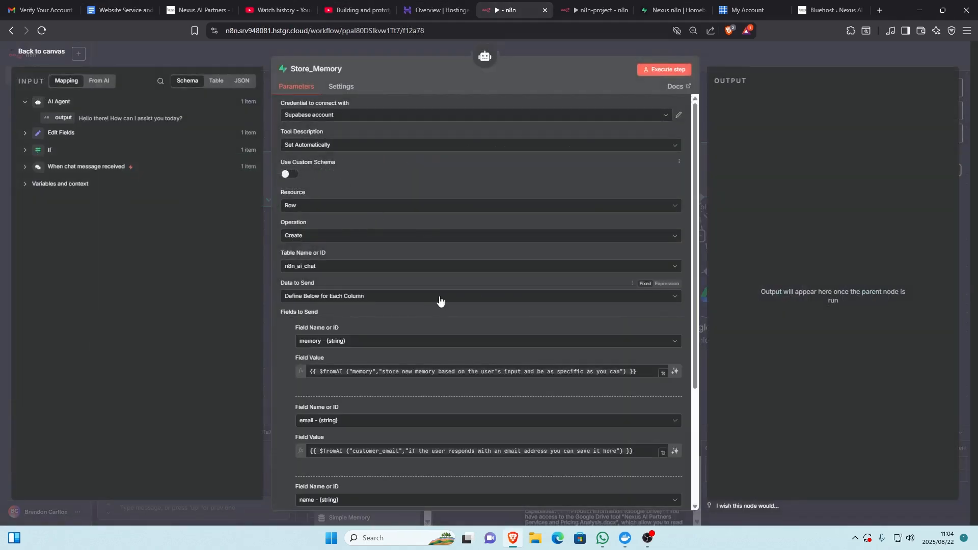
scroll(448, 307, down, 1)
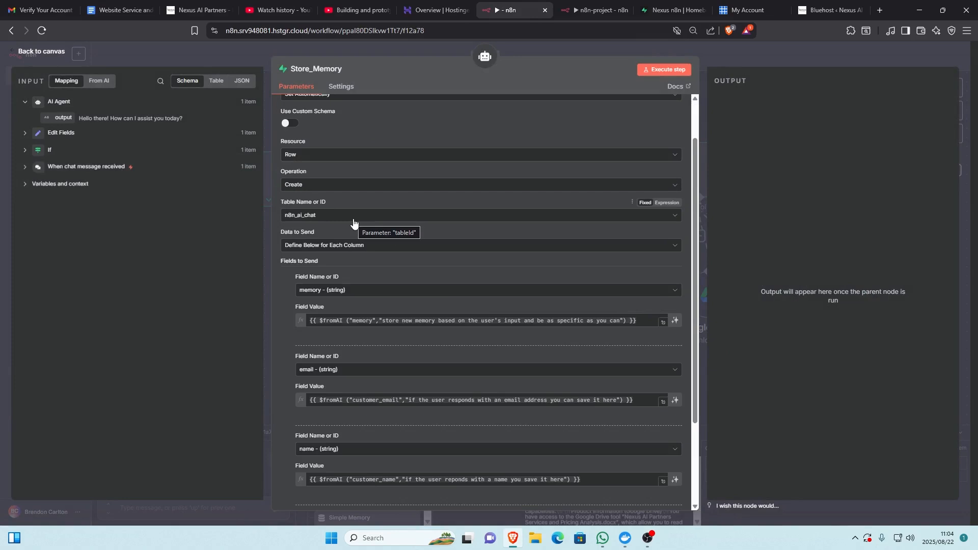
scroll(503, 351, down, 3)
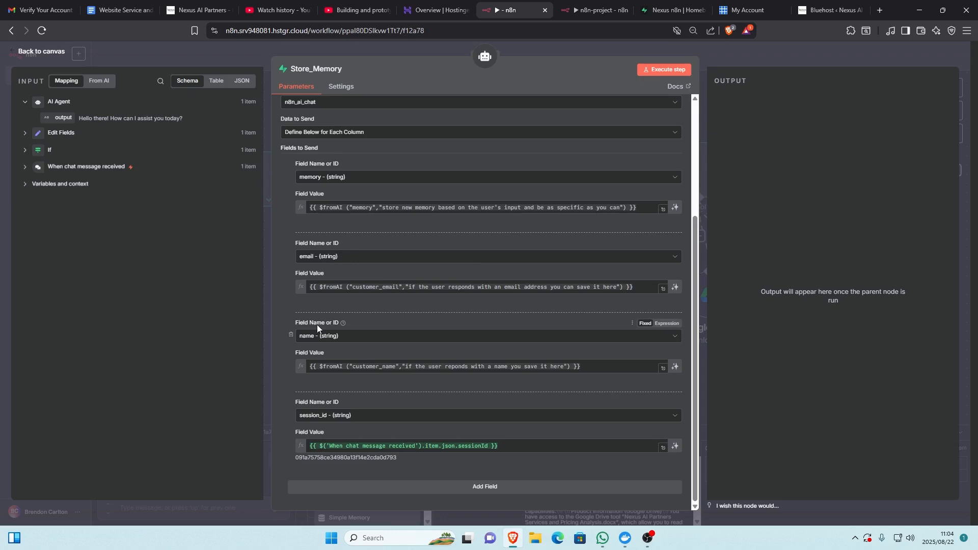
scroll(424, 186, up, 4)
scroll(424, 190, up, 1)
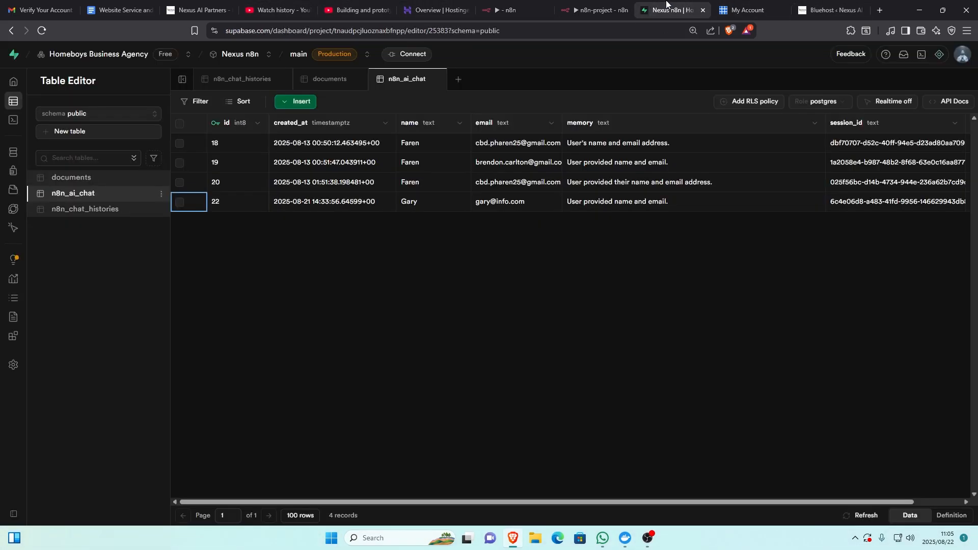
- Check the n8n_ai_chat table in Supabase and return to the Store_Memory node in n8n
click(671, 10)
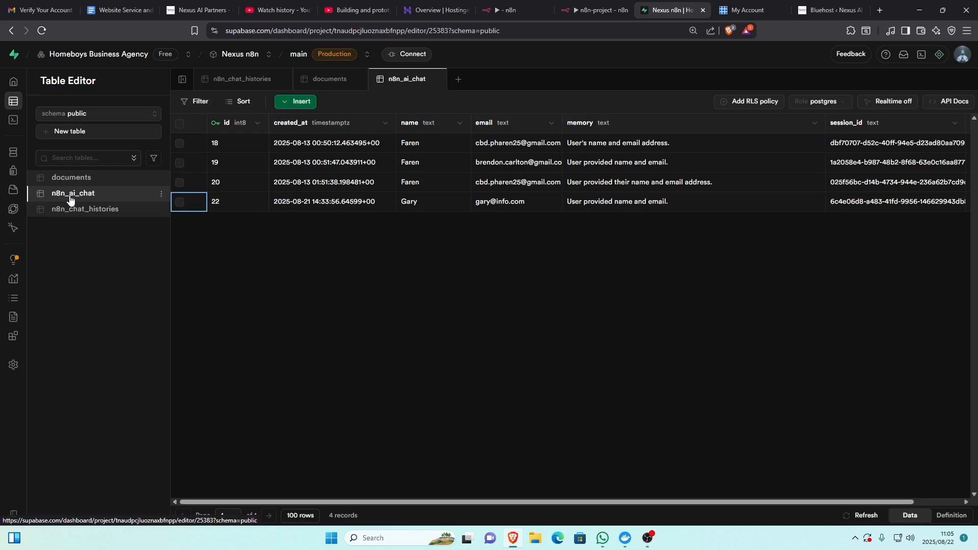
click(581, 7)
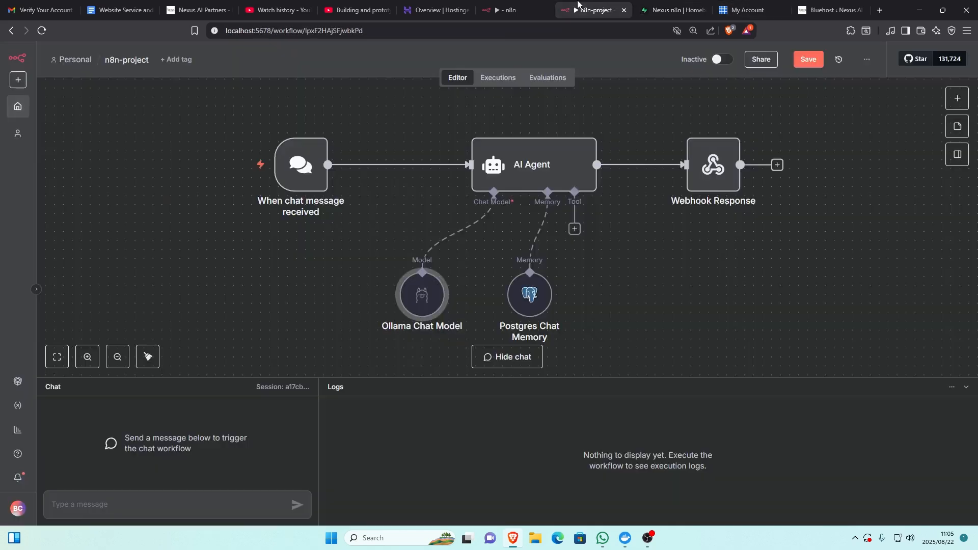
click(516, 7)
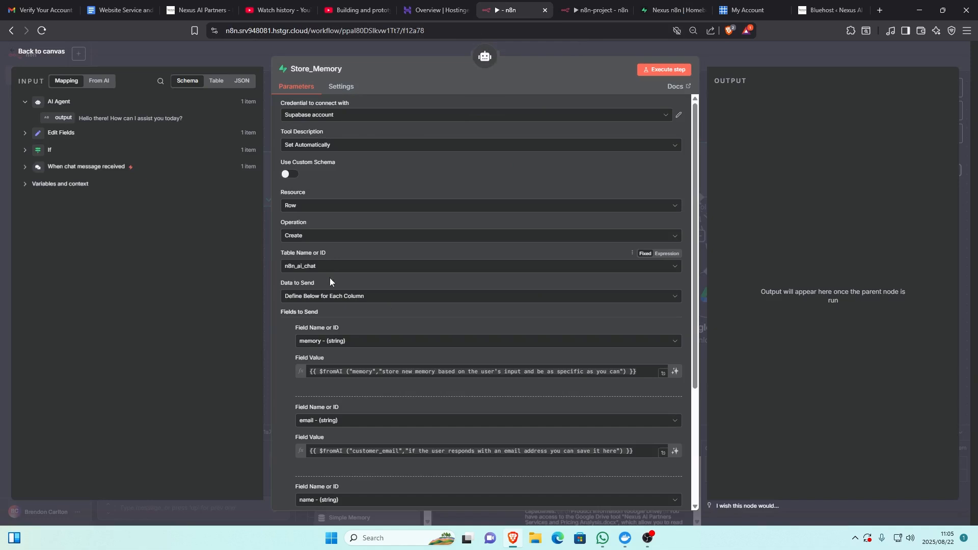
- Compare Store_Memory's memory, email, name and session_id field mappings with the Supabase table columns, and return to the workflow canvas
scroll(356, 333, down, 1)
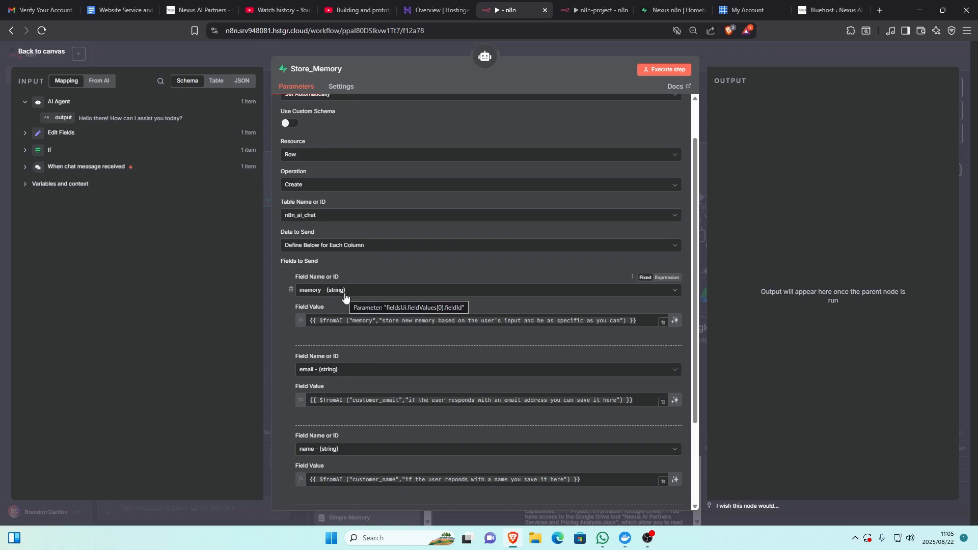
scroll(299, 325, down, 1)
scroll(319, 402, down, 1)
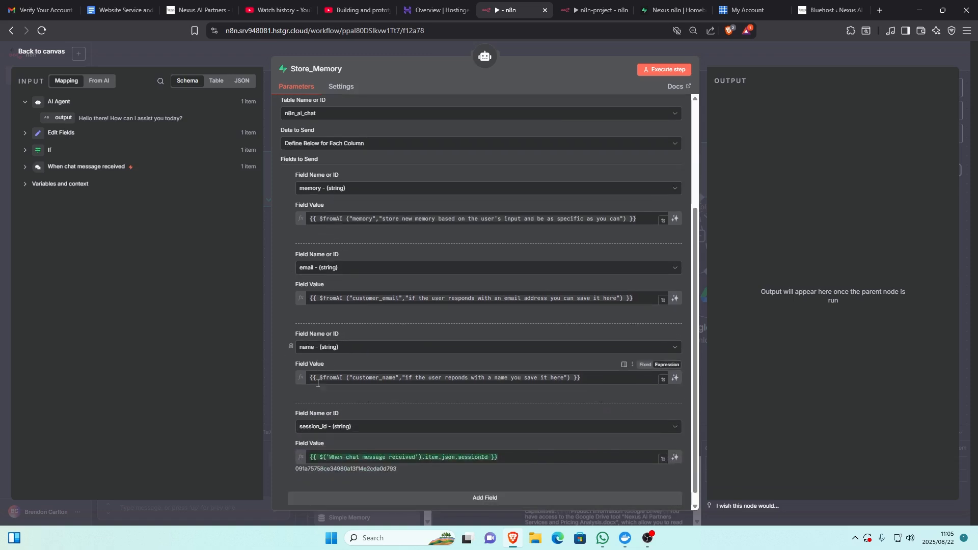
scroll(320, 423, down, 1)
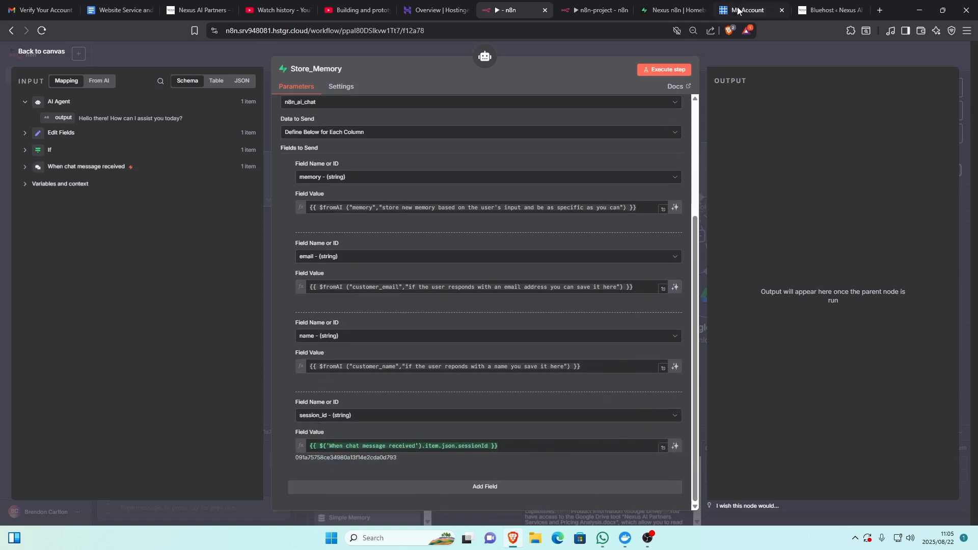
click(671, 10)
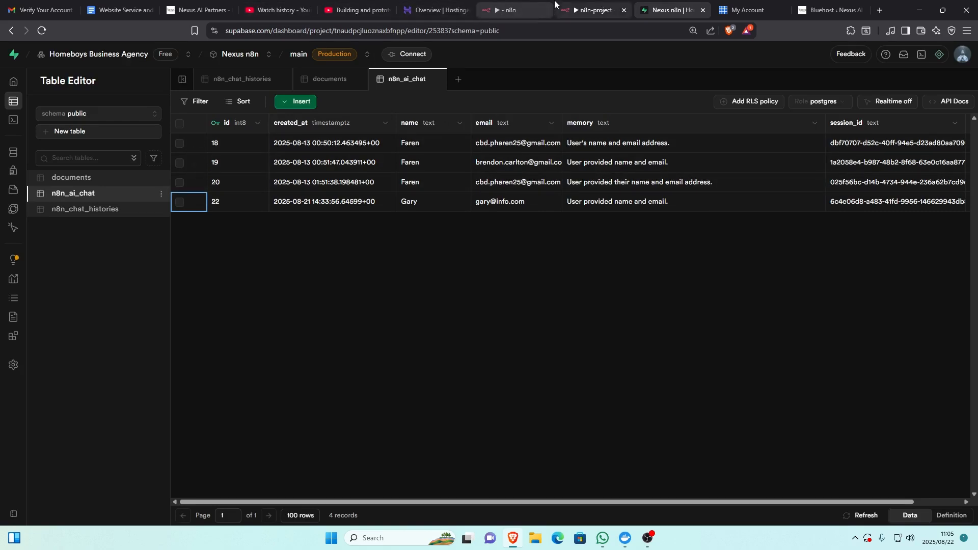
click(508, 6)
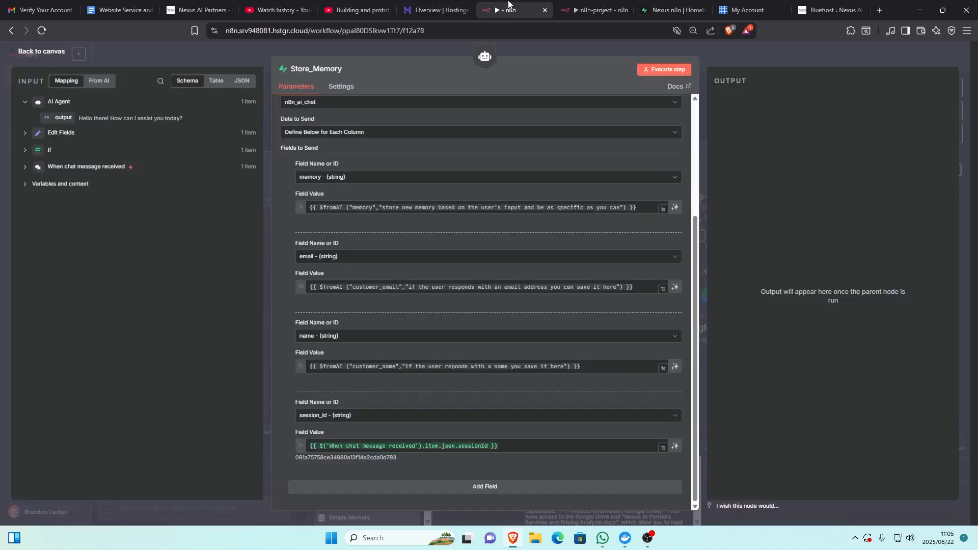
click(58, 55)
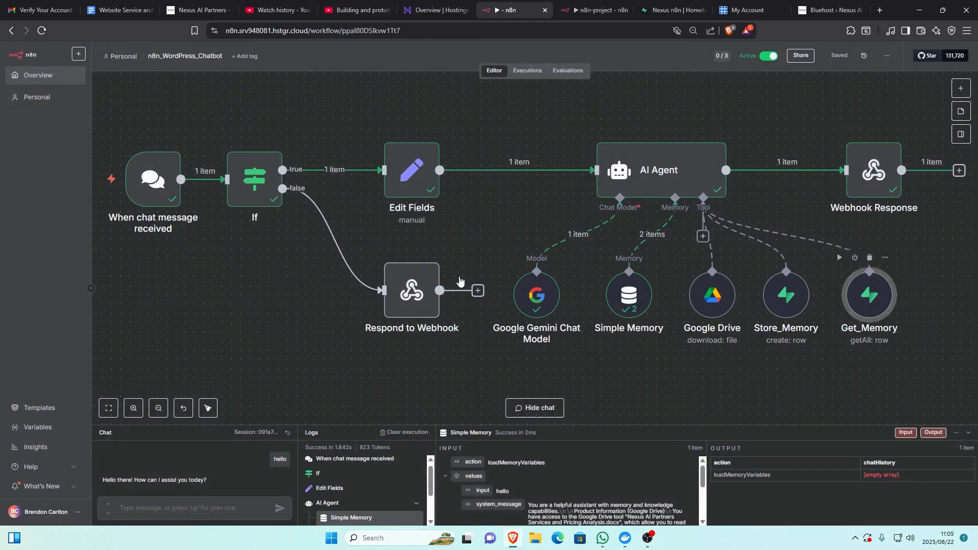
- Examine the Get_Memory node's row retrieval settings and the Webhook Response node's parameters, returning to the canvas
double_click(871, 307)
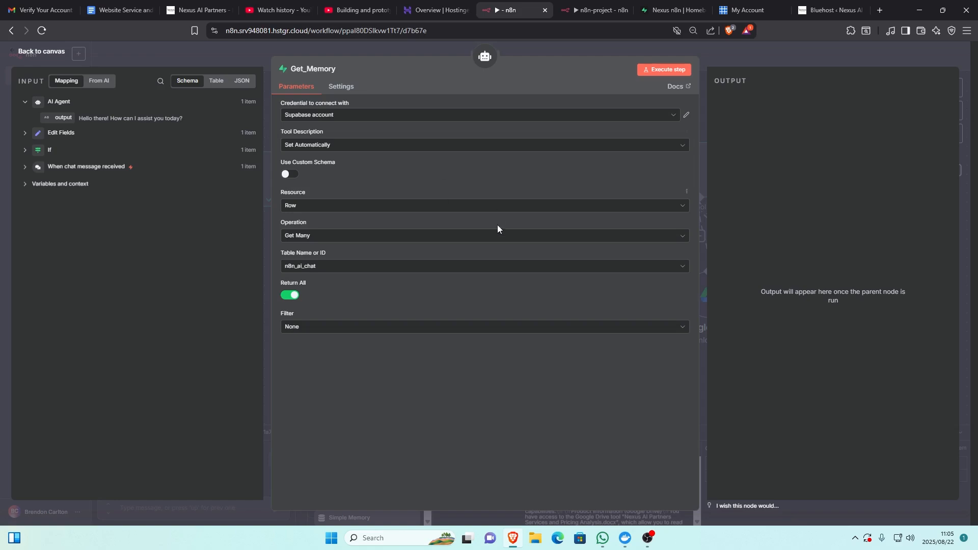
click(41, 51)
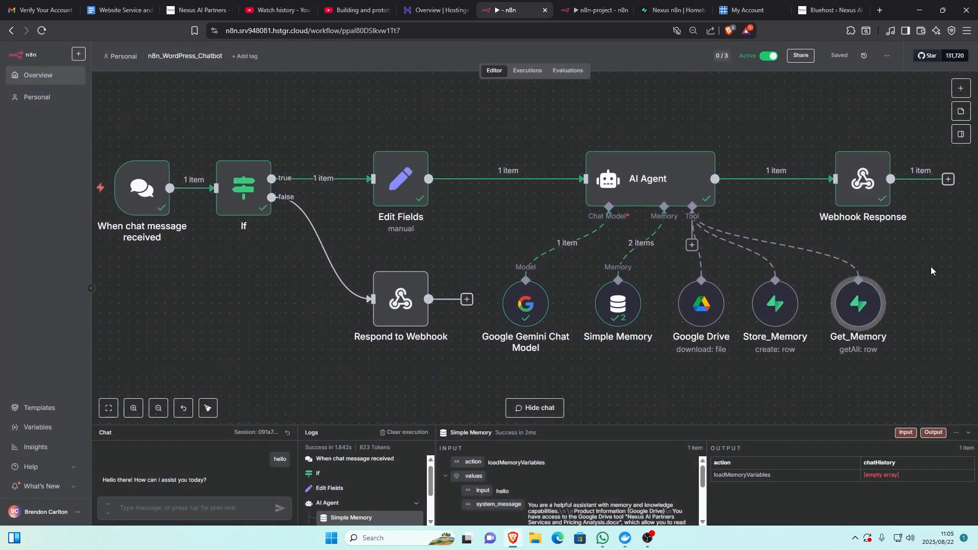
click(877, 187)
double_click(878, 186)
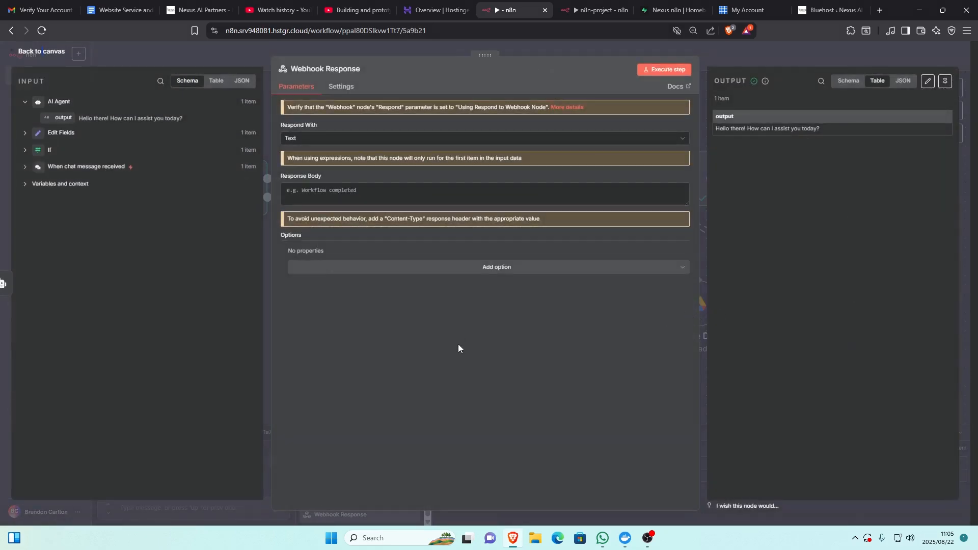
click(42, 56)
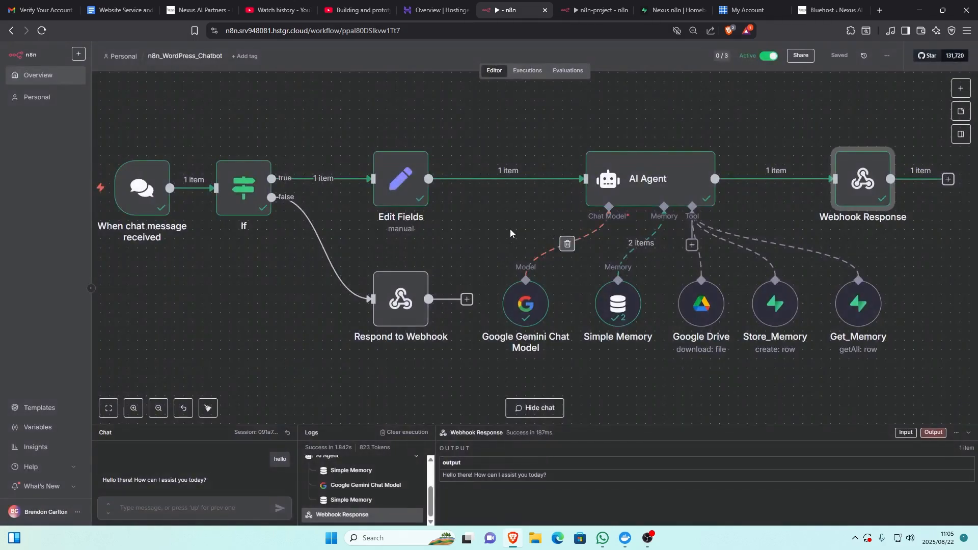
- View the chat trigger node's public chat URL and hosted chat settings, and return to the canvas
scroll(506, 225, down, 2)
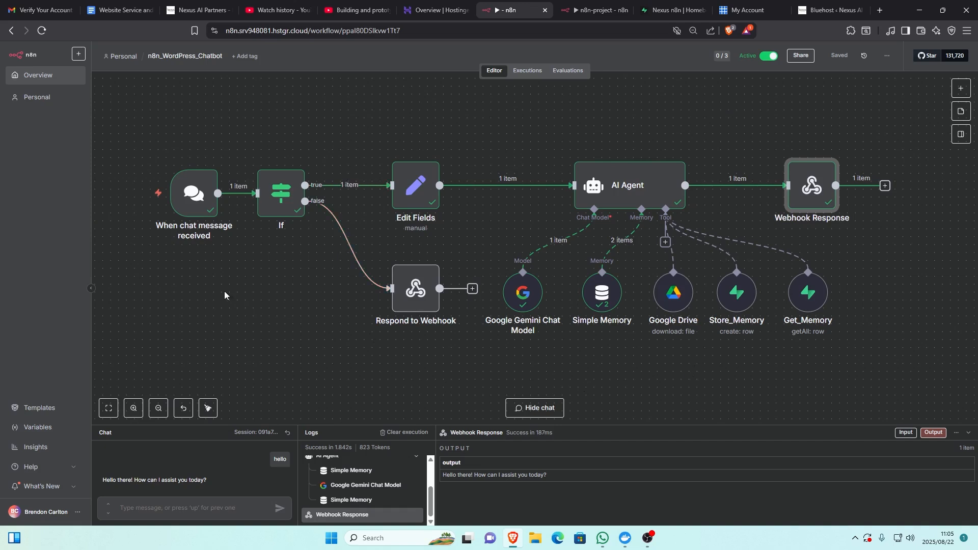
double_click(183, 202)
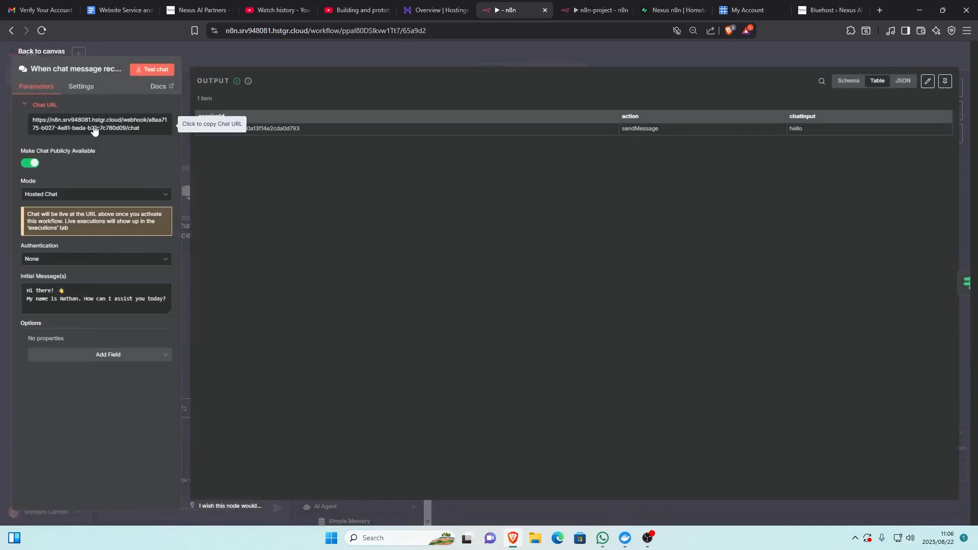
click(35, 53)
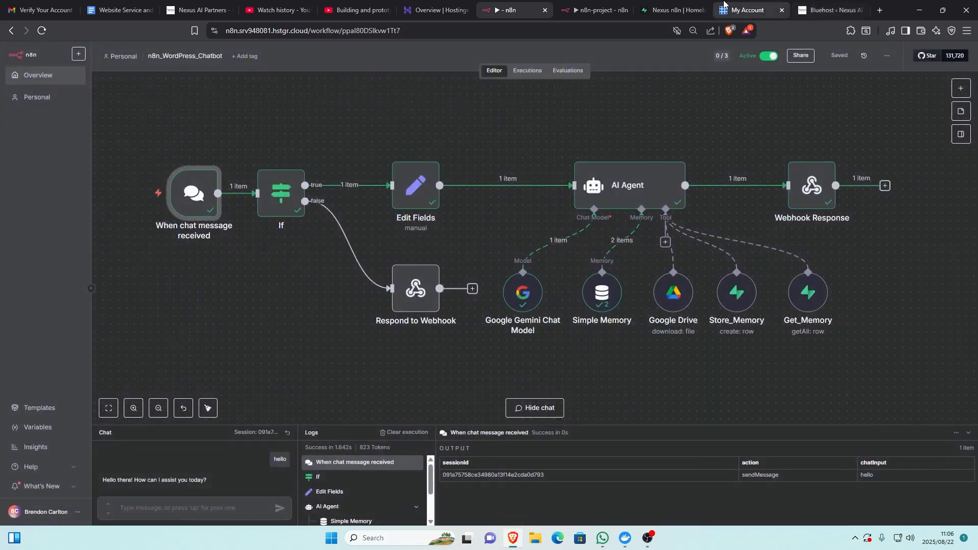
- View the Bluehost hosting page, switch to the Nexus AI Partners WordPress admin and open the Code Snippets Header & Footer page
click(754, 4)
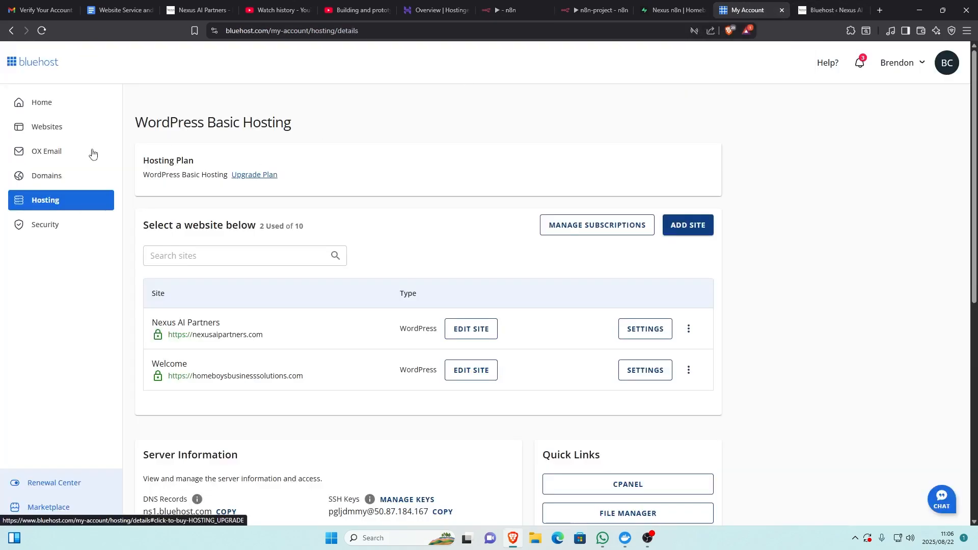
click(826, 5)
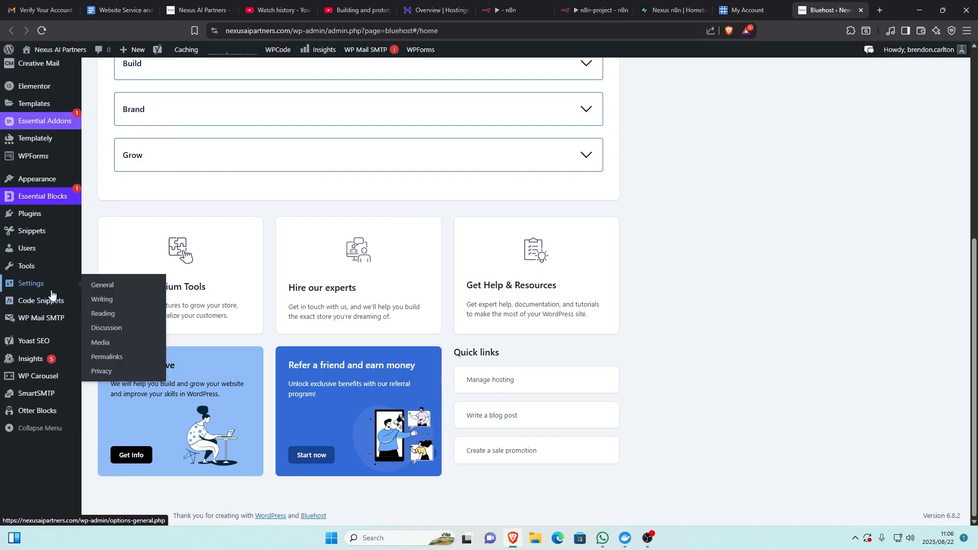
mouse_move(48, 308)
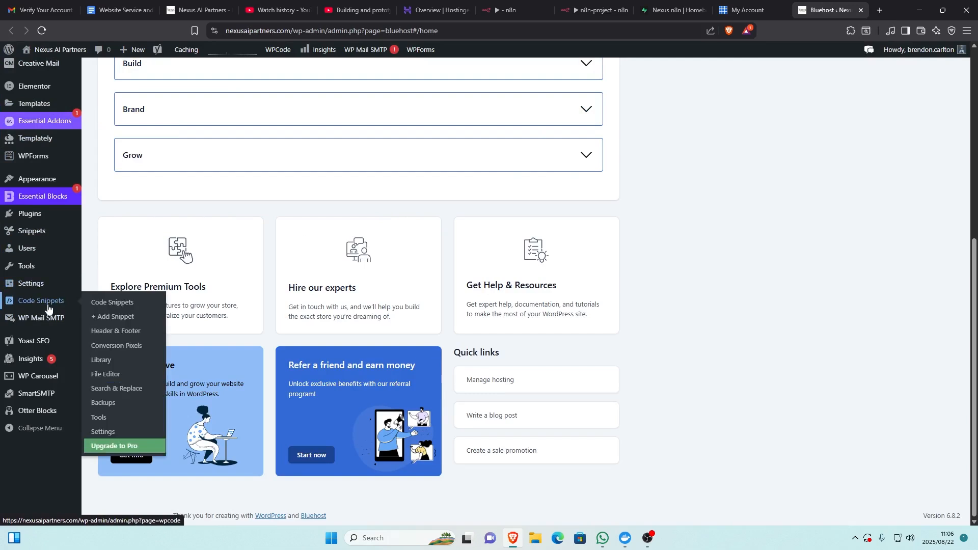
click(123, 335)
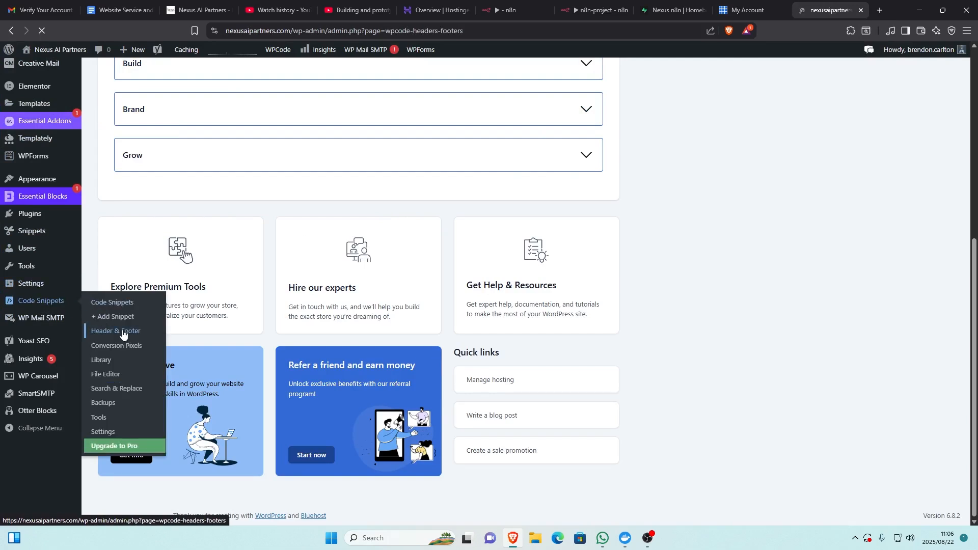
- Examine the chat widget script in the global Footer code, from the webhook URL to the closing script tag
scroll(384, 327, down, 1)
scroll(385, 326, down, 5)
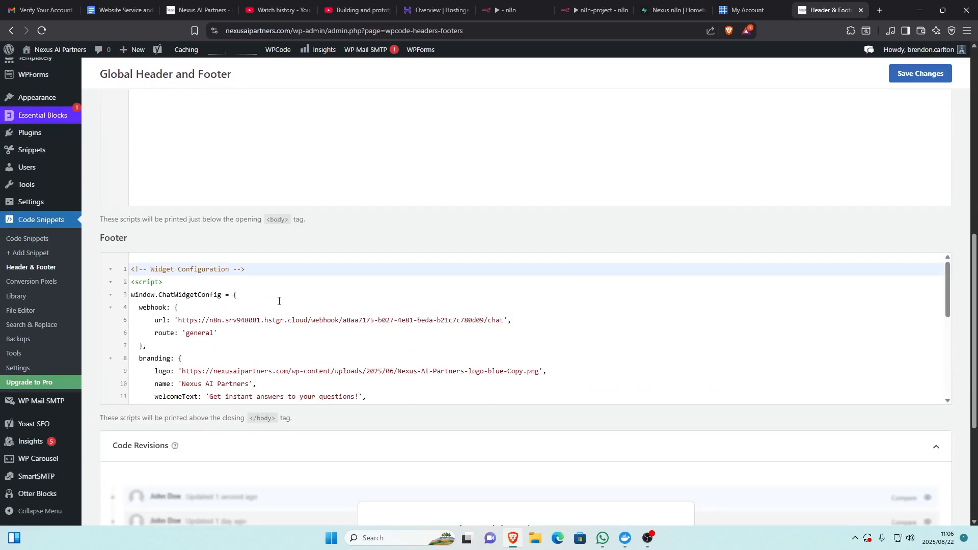
scroll(279, 301, down, 6)
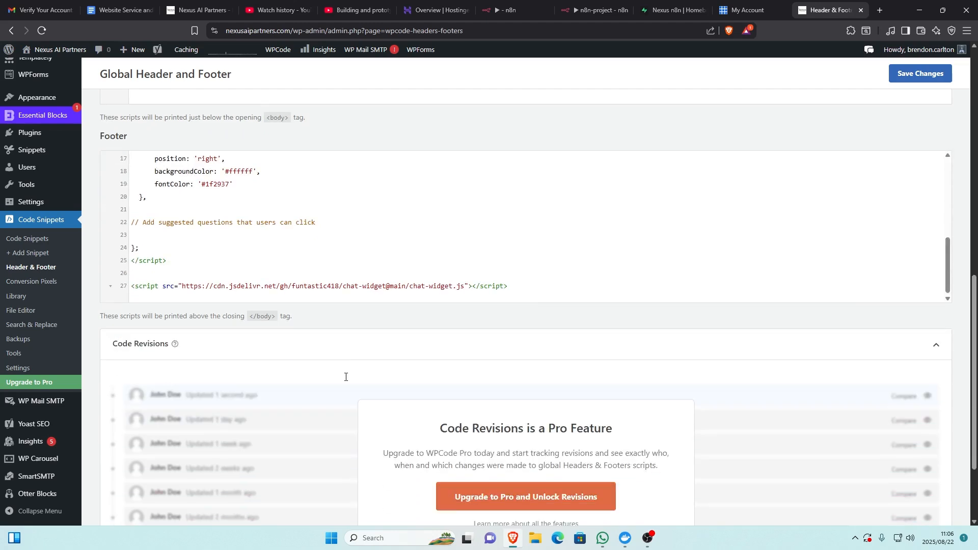
scroll(597, 308, up, 2)
scroll(589, 324, up, 8)
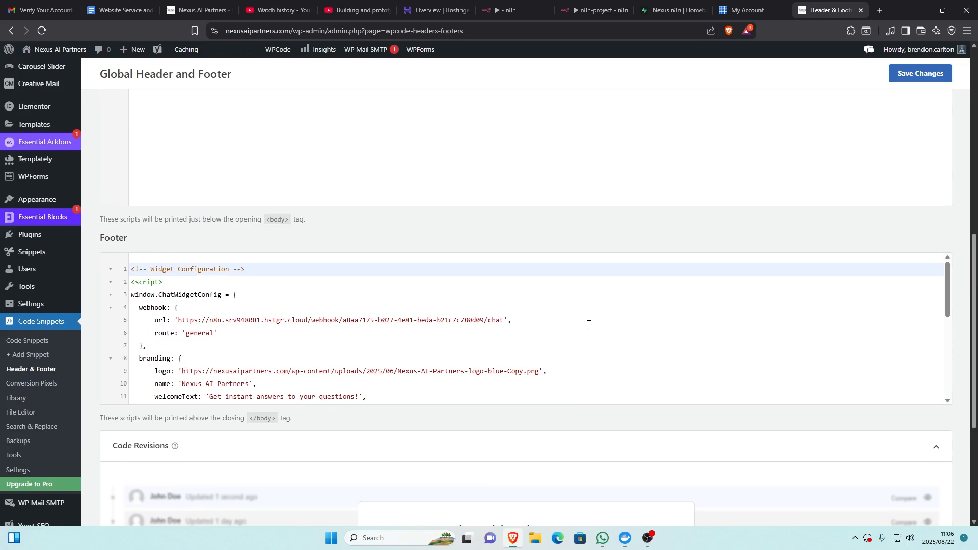
scroll(588, 324, down, 8)
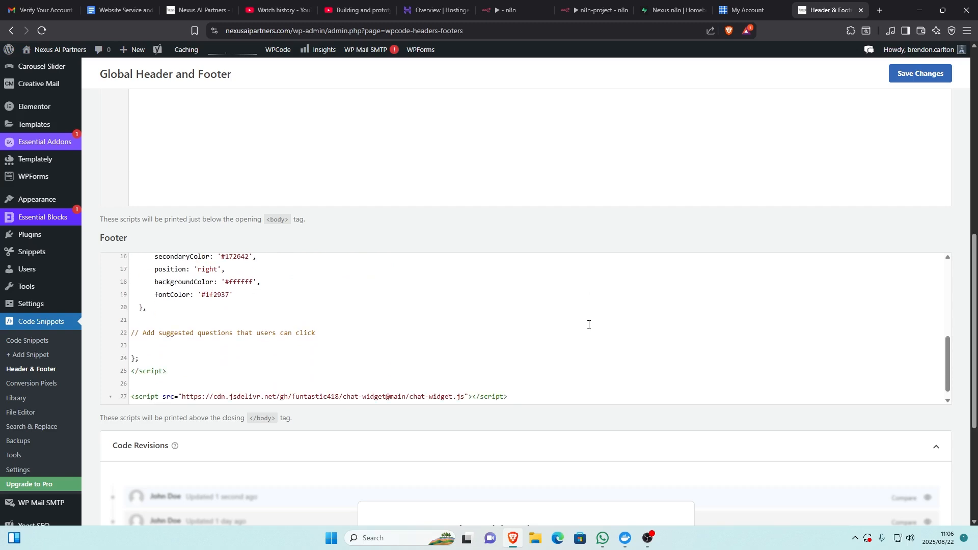
scroll(588, 324, up, 8)
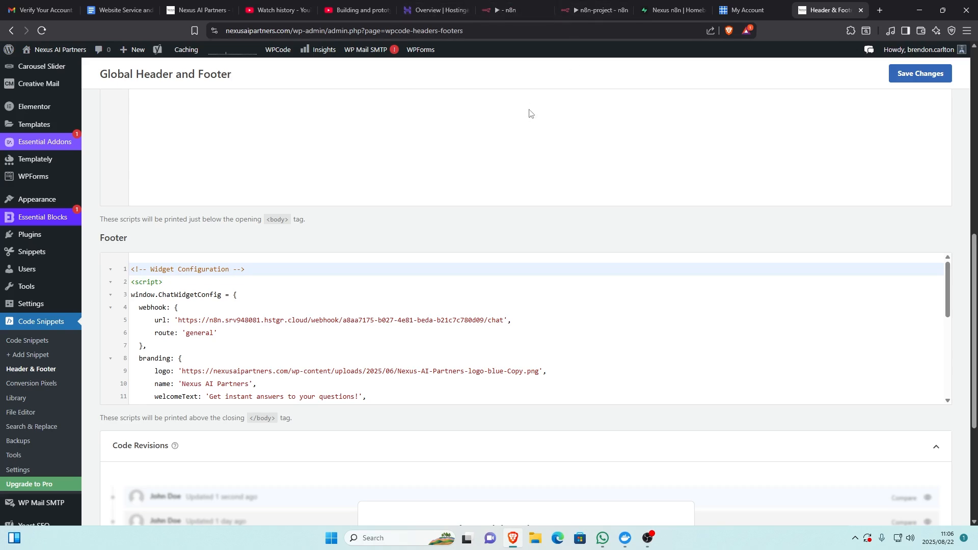
- View the n8n workflow and the website's "Need help?" chat button, and return to the footer script's webhook and branding settings
click(509, 10)
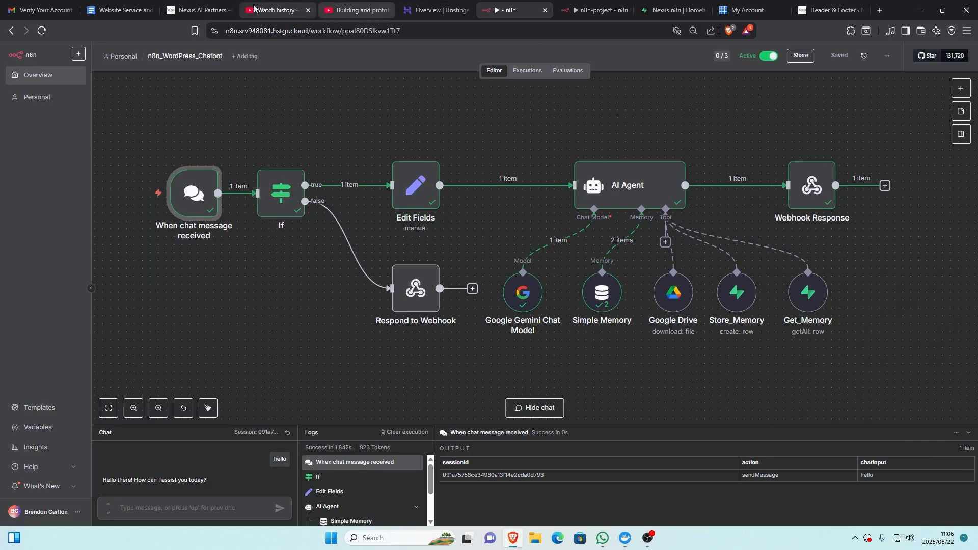
click(199, 10)
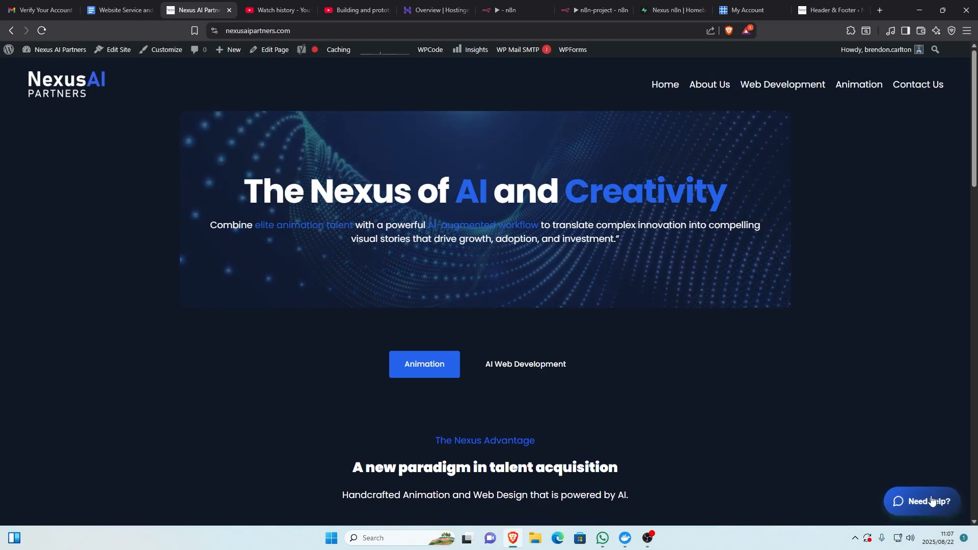
click(821, 4)
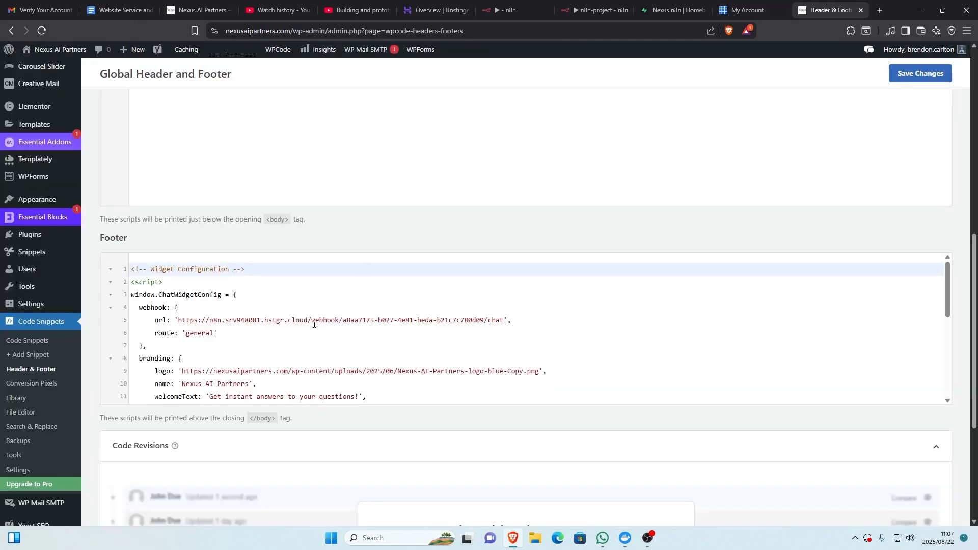
scroll(314, 326, down, 1)
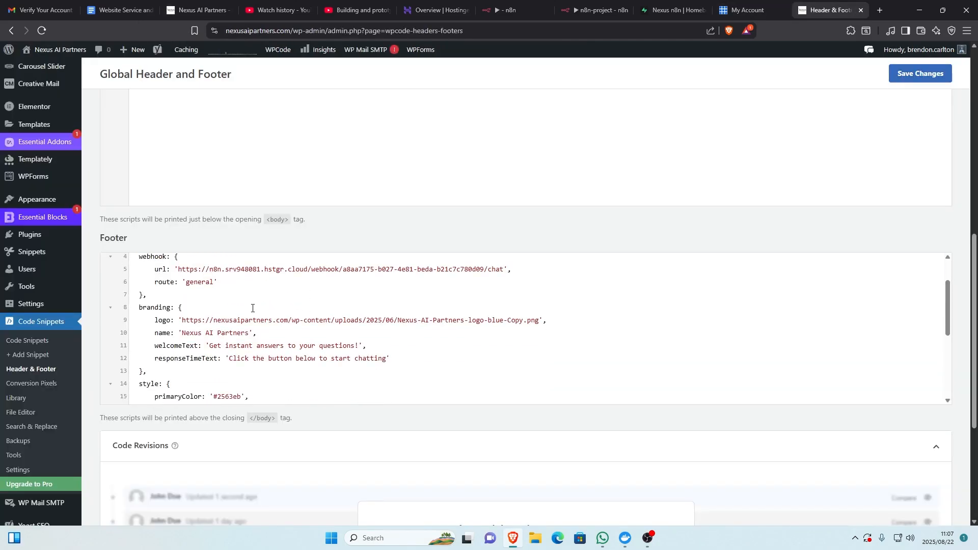
- Review the footer script's webhook and branding settings, and open the website's chat widget at its name and email form
scroll(252, 309, up, 1)
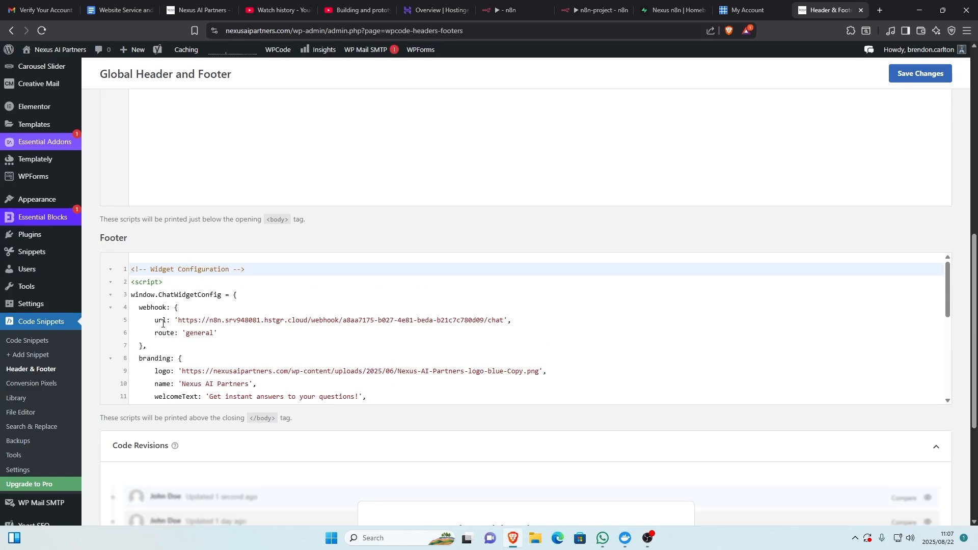
scroll(367, 311, down, 1)
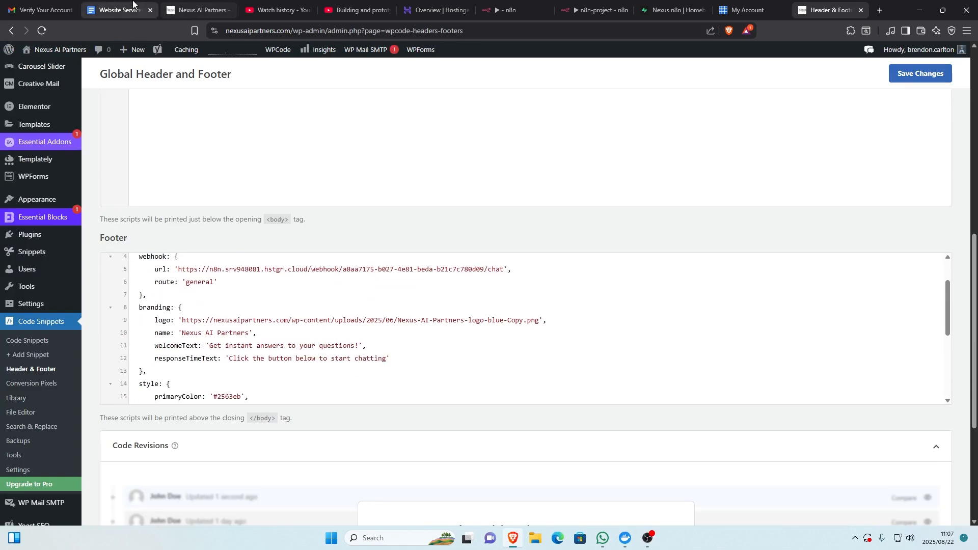
click(194, 10)
click(917, 502)
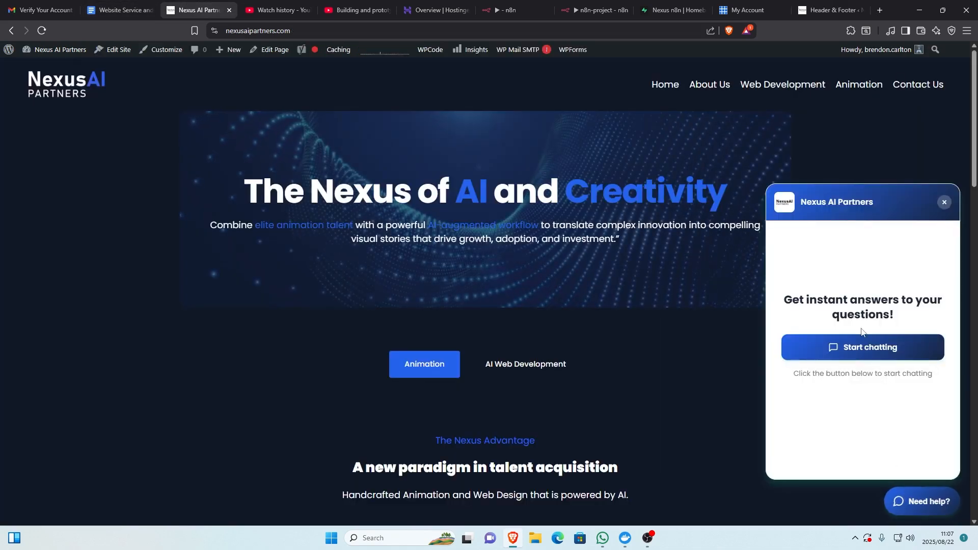
click(864, 350)
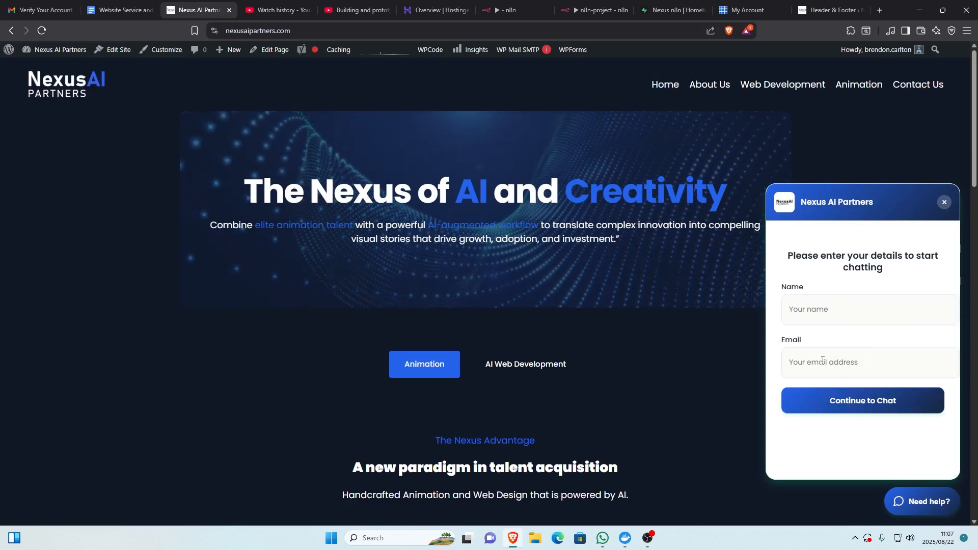
- Compare the n8n chat trigger's Chat URL with the webhook URL in the WordPress footer script, ending back at the script
click(835, 5)
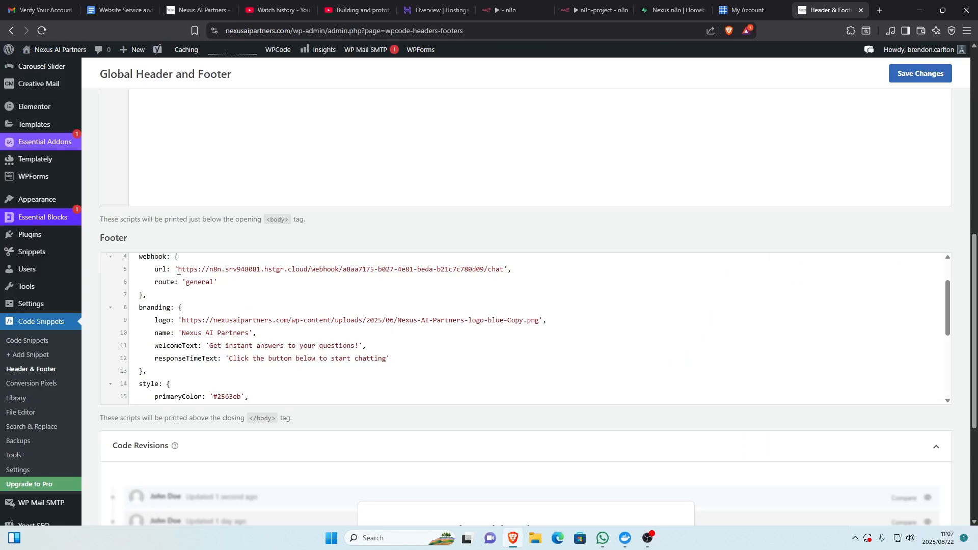
click(509, 10)
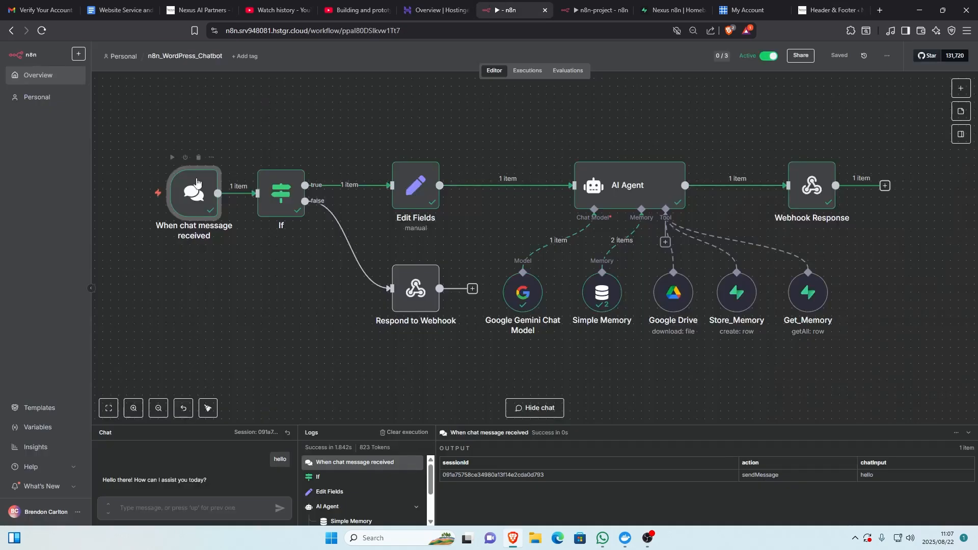
double_click(190, 199)
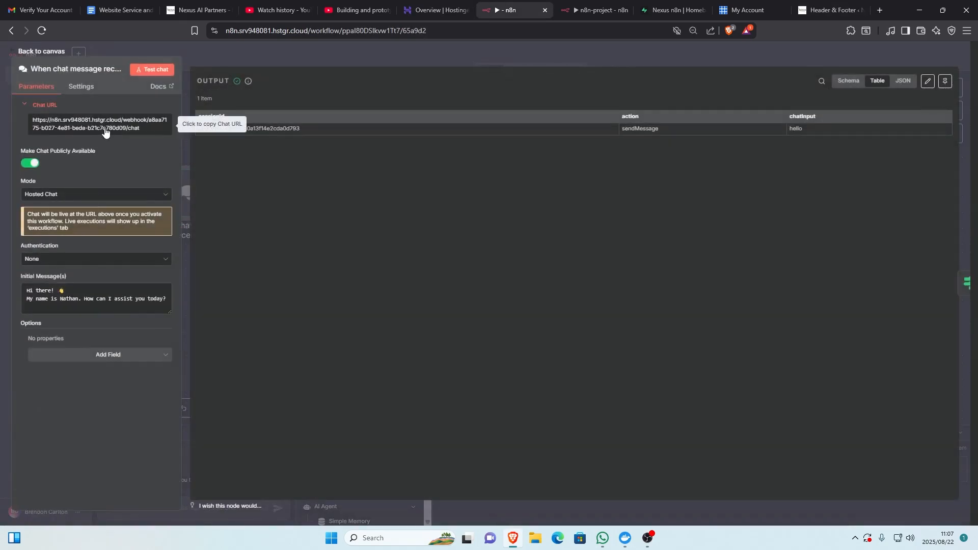
click(836, 5)
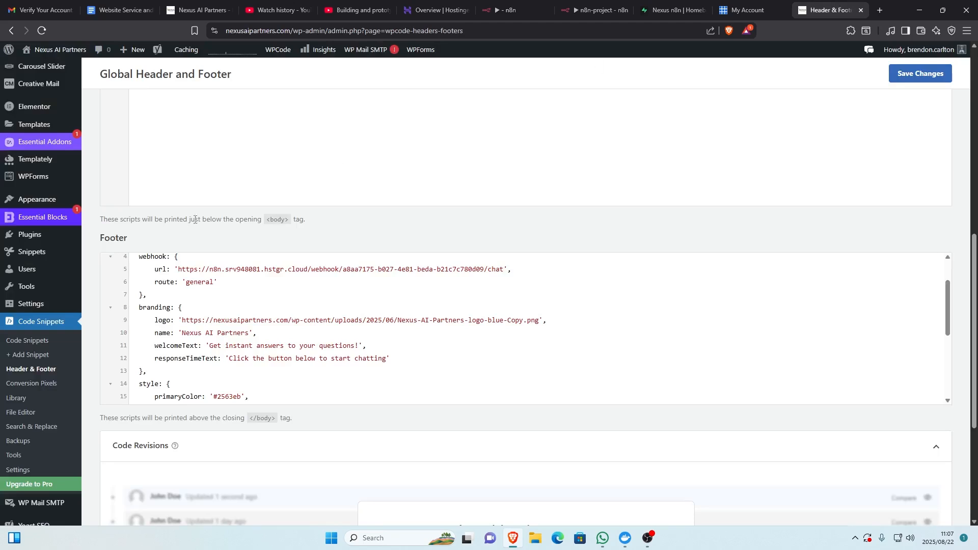
drag(178, 268, 503, 268)
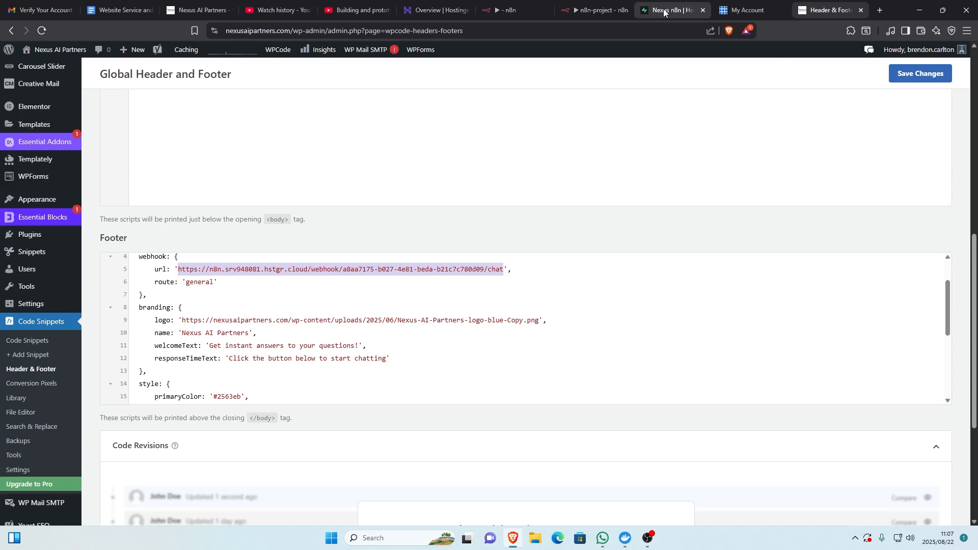
click(510, 10)
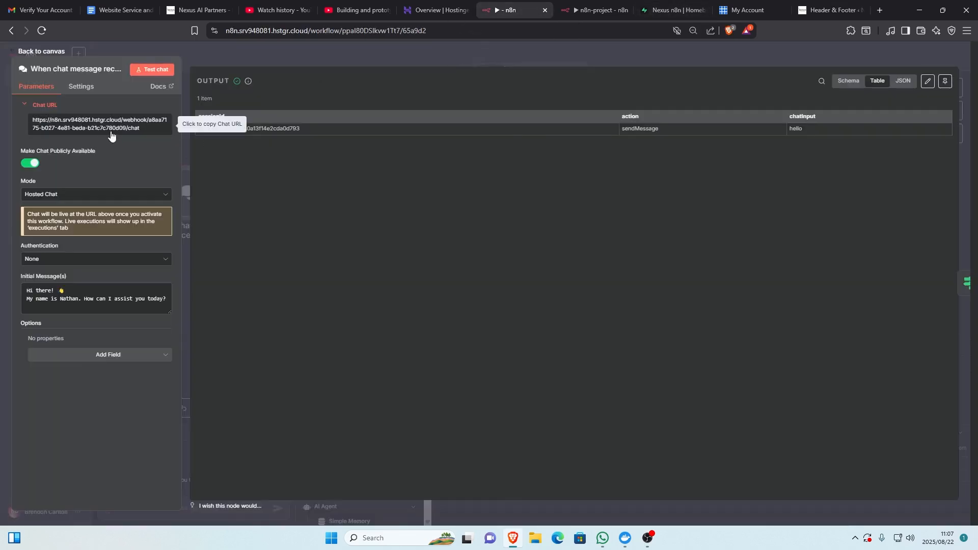
click(47, 52)
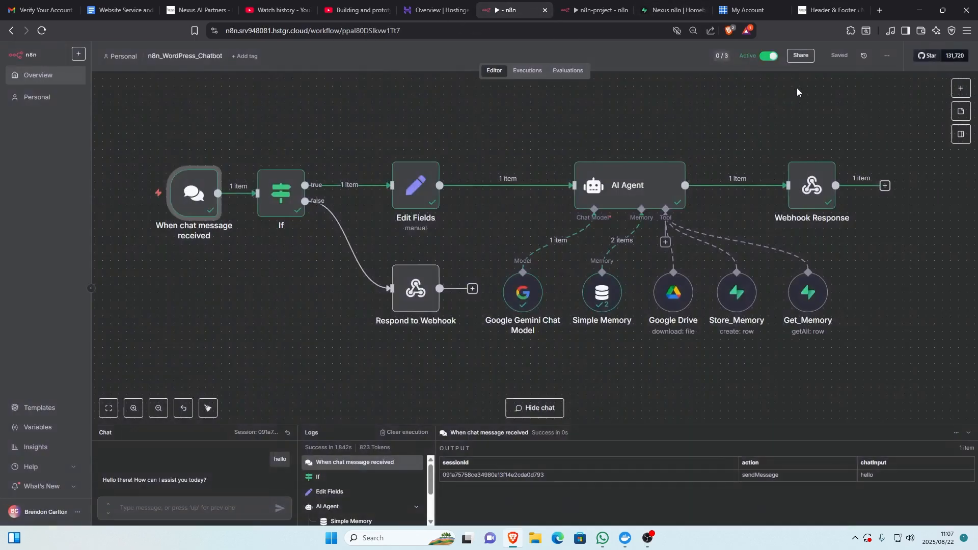
click(835, 6)
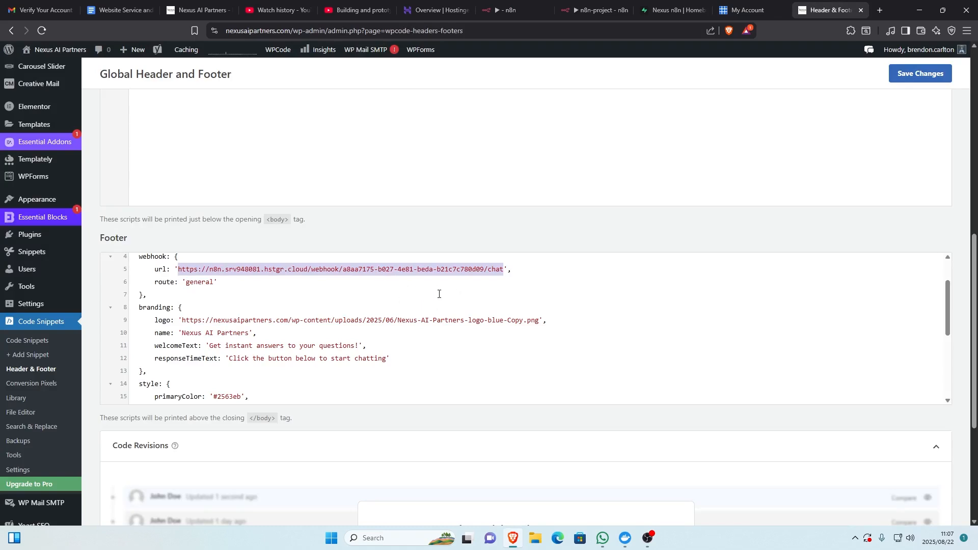
- Examine the footer script's style and branding settings, and view the Bluehost hosting page and the website's chat form
scroll(518, 319, down, 10)
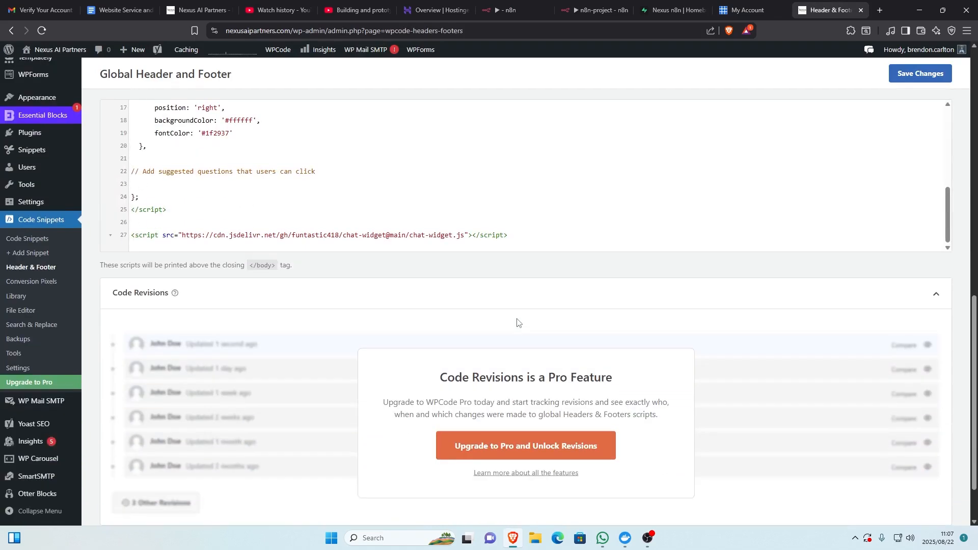
scroll(518, 322, up, 4)
scroll(215, 324, up, 2)
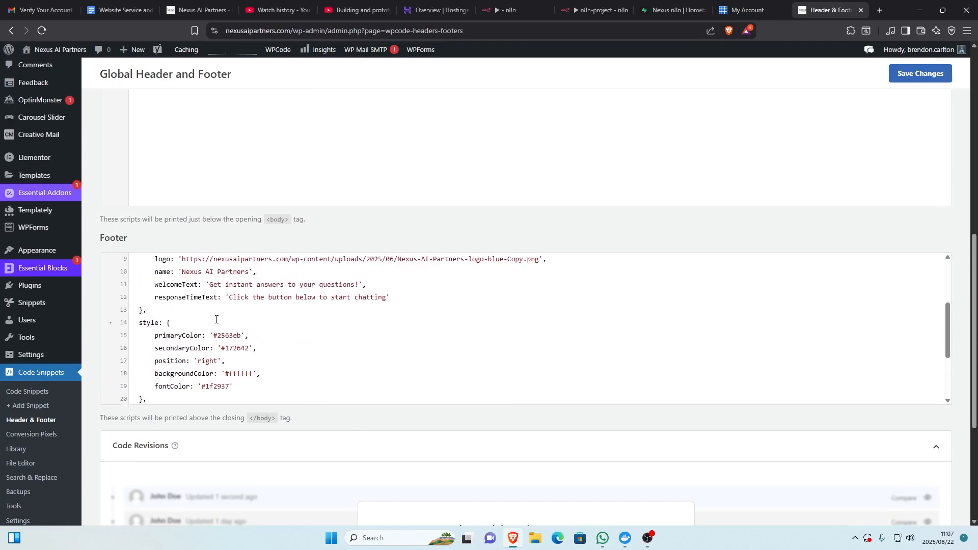
scroll(230, 316, up, 2)
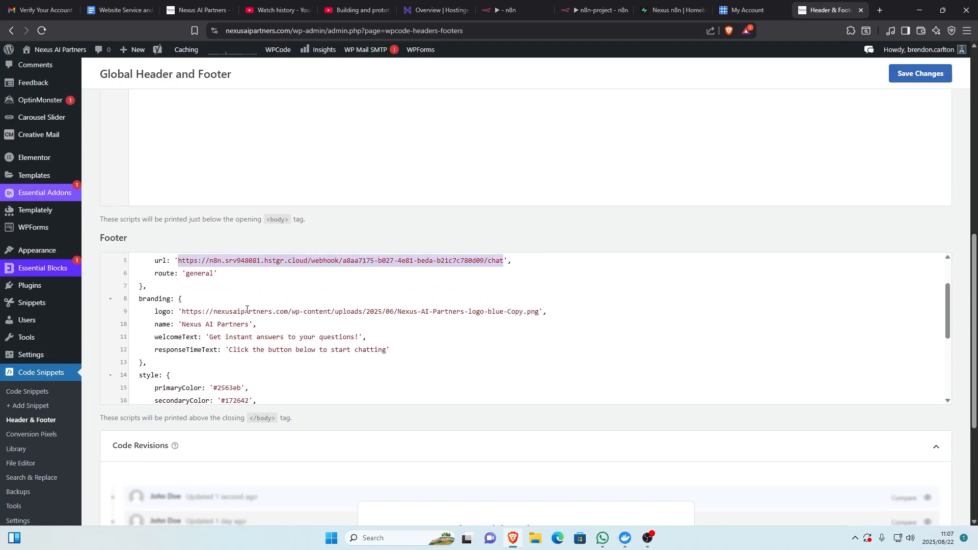
click(199, 10)
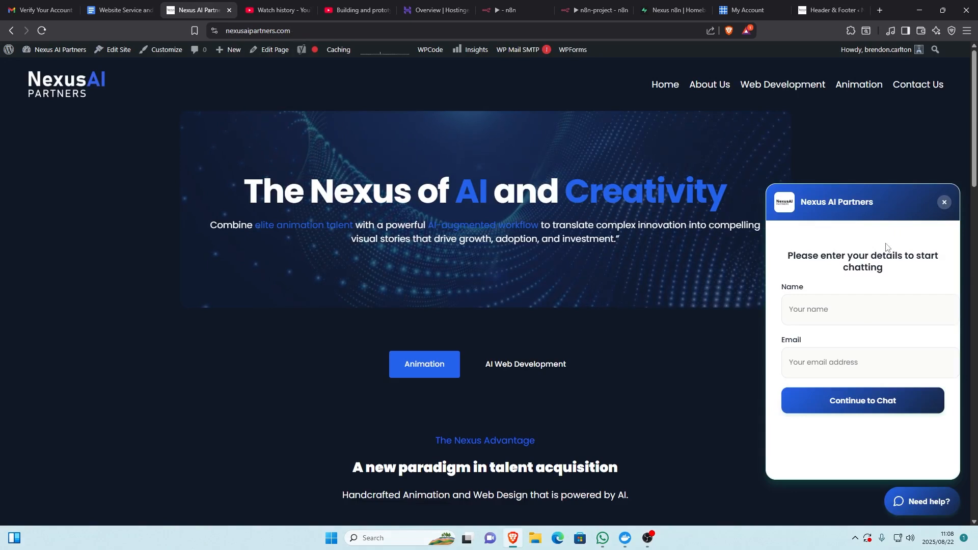
click(763, 7)
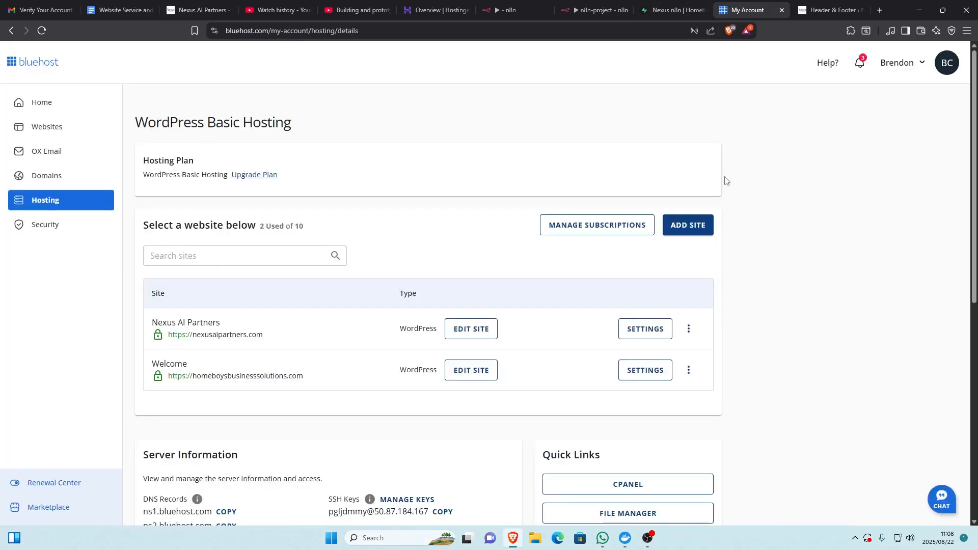
click(199, 11)
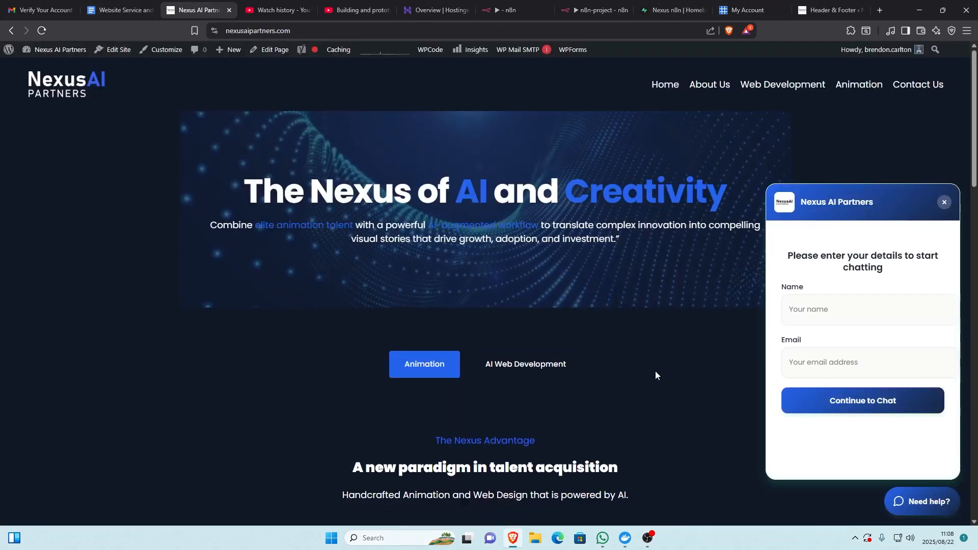
- Close and reopen the website's chat widget, fill in the visitor's name and email, and continue to the chat
click(944, 202)
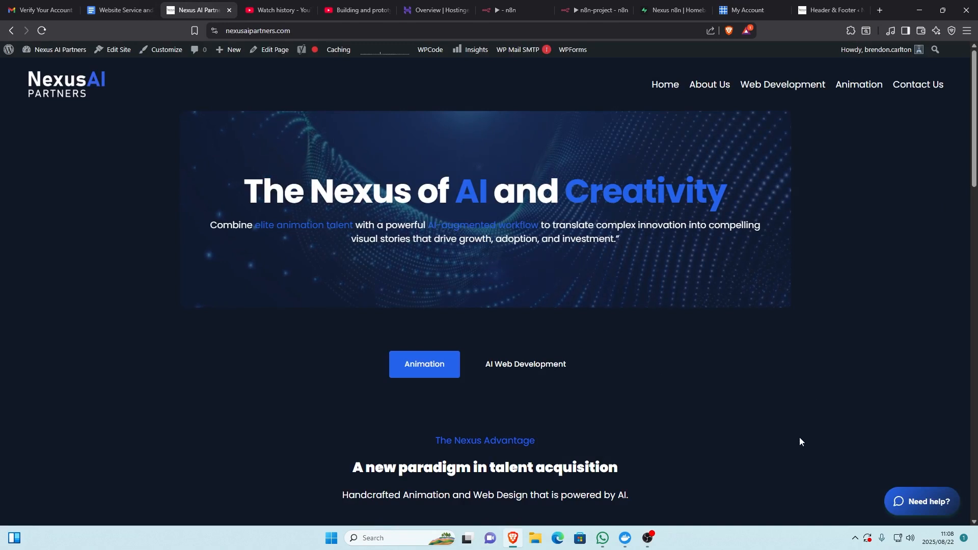
click(922, 502)
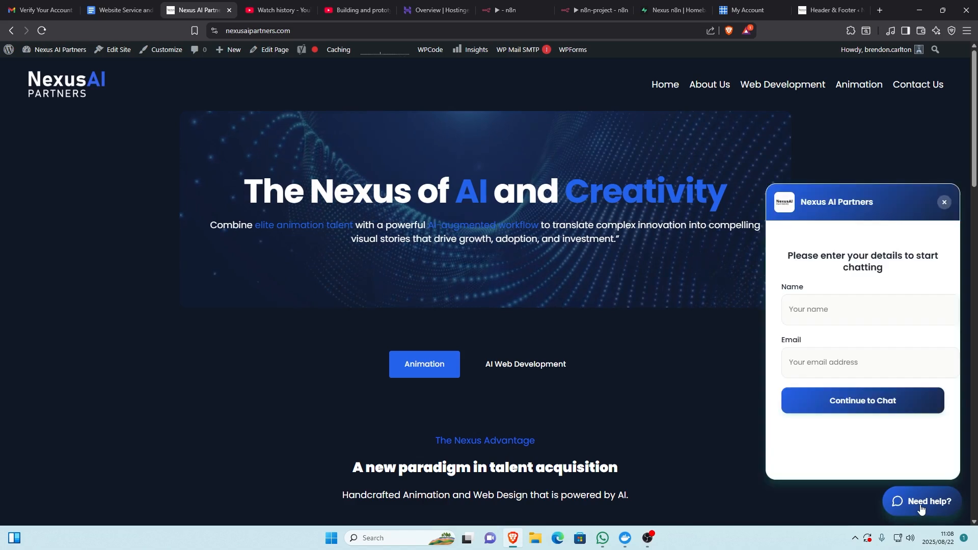
click(842, 316)
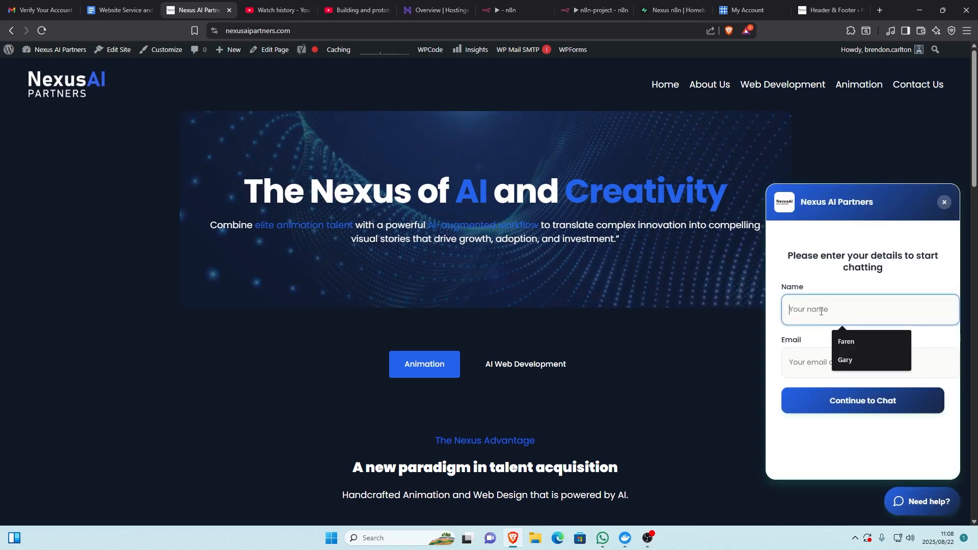
text(B)
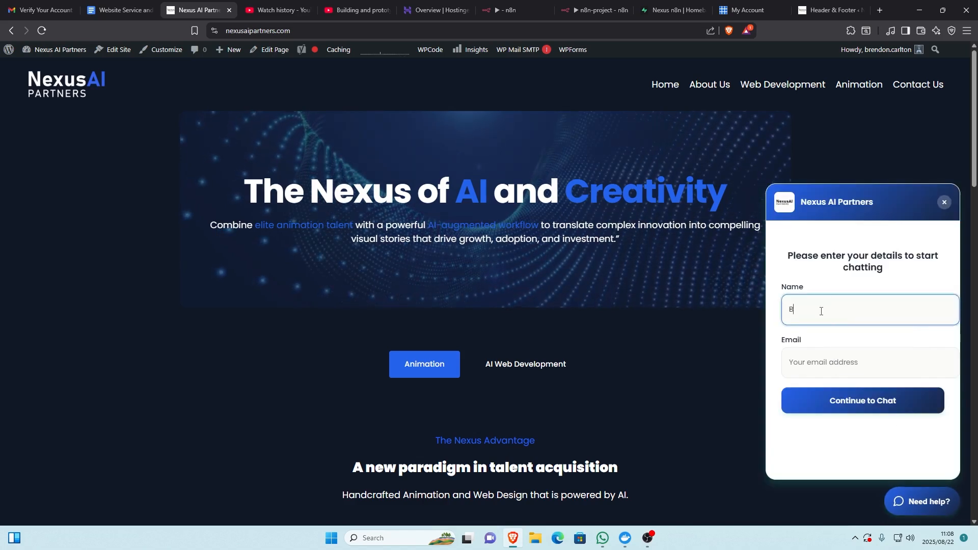
text(rendon)
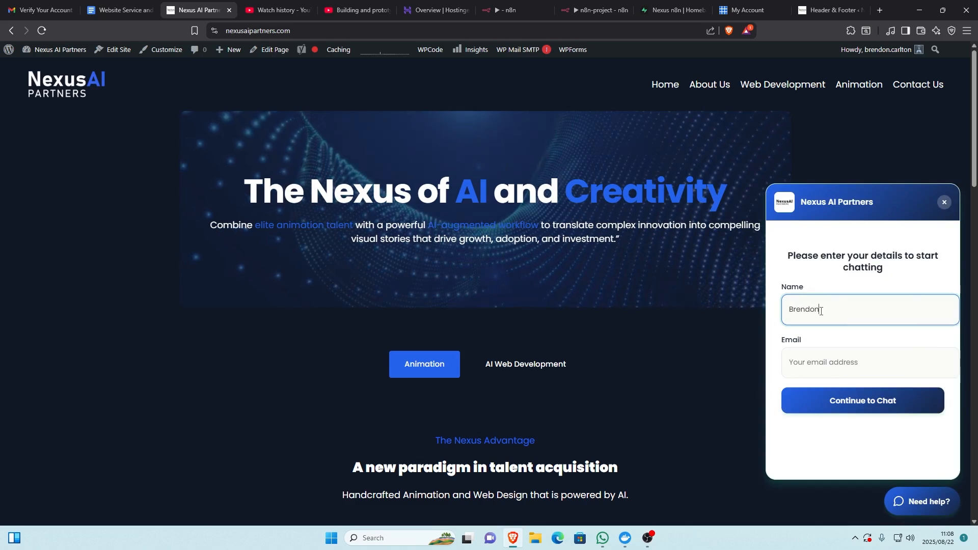
key(Tab)
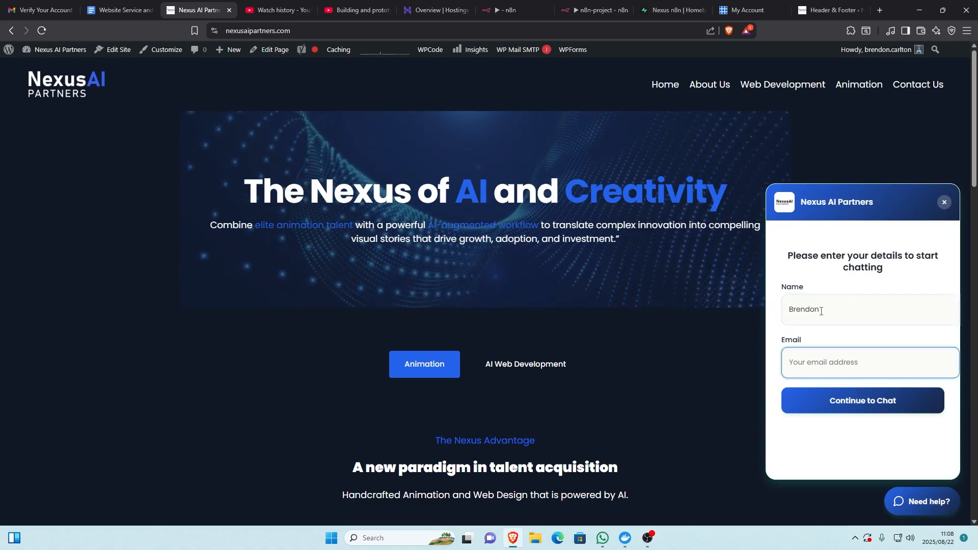
text(b)
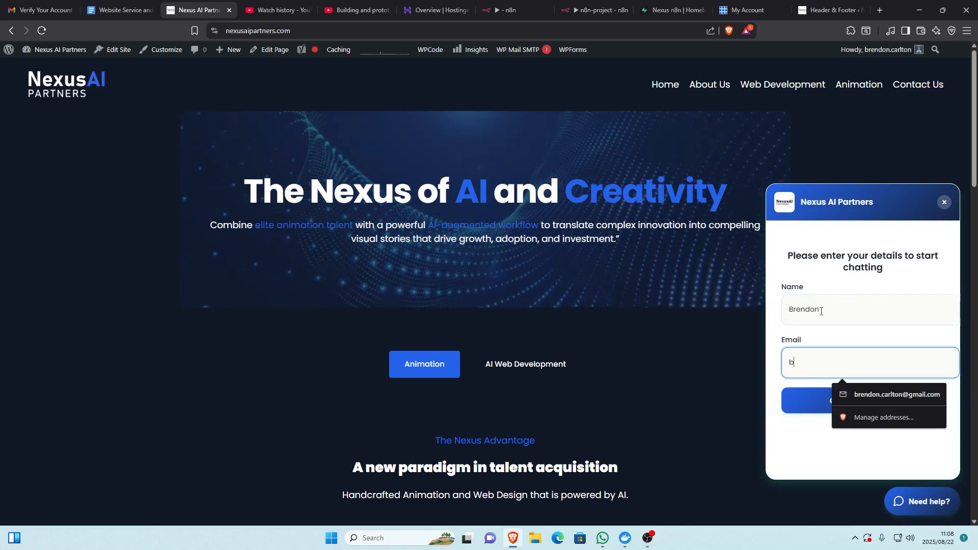
click(928, 402)
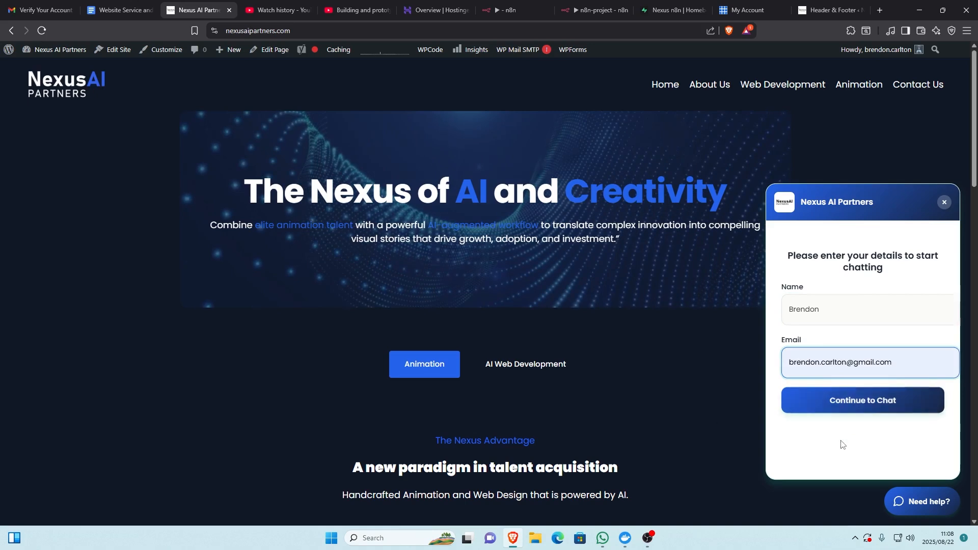
click(860, 408)
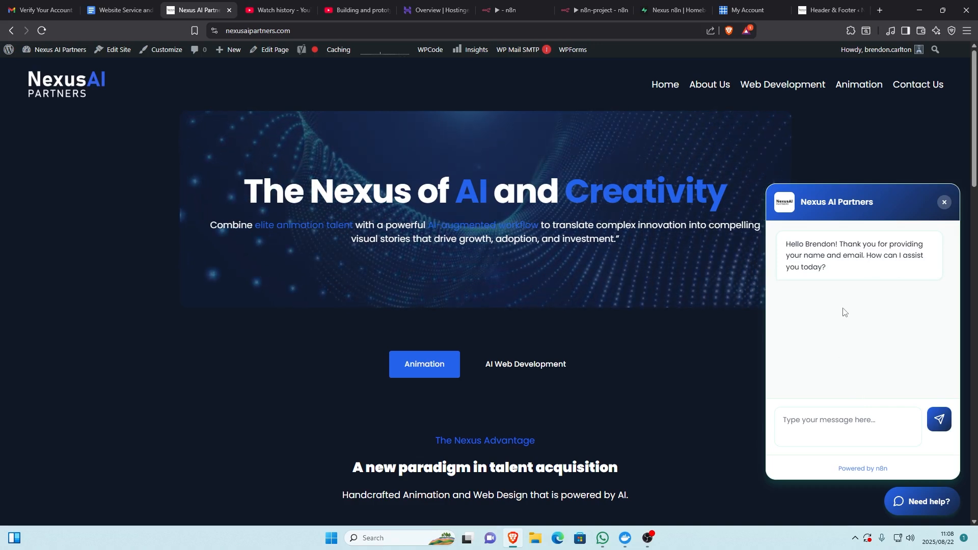
- Switch to the Supabase n8n_ai_chat table and narrow the memory column to view the session_id column of the stored chat records
click(822, 424)
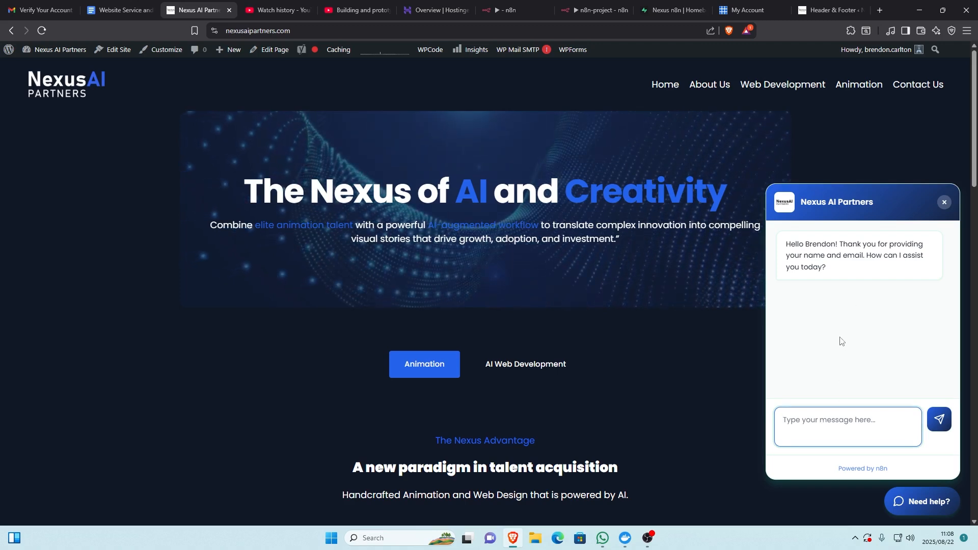
click(658, 4)
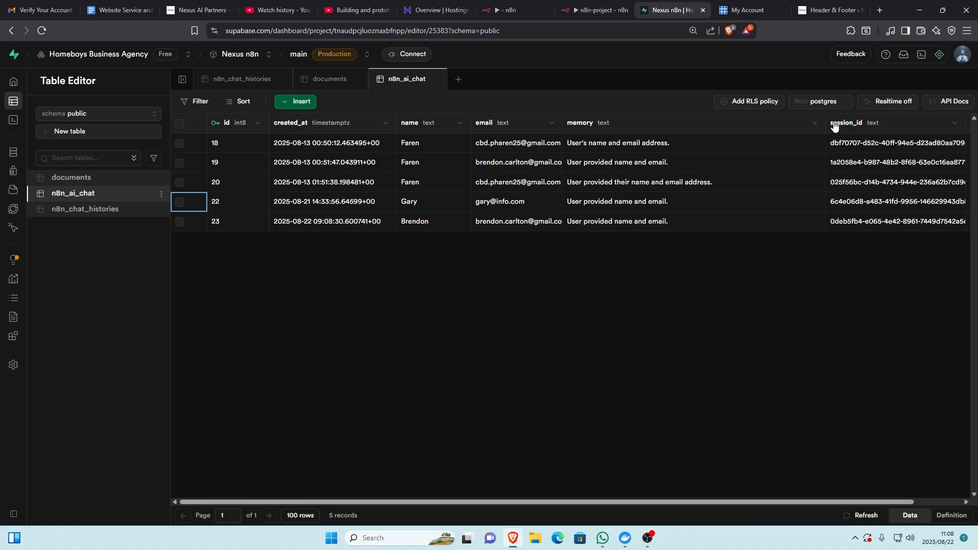
drag(826, 127, 747, 130)
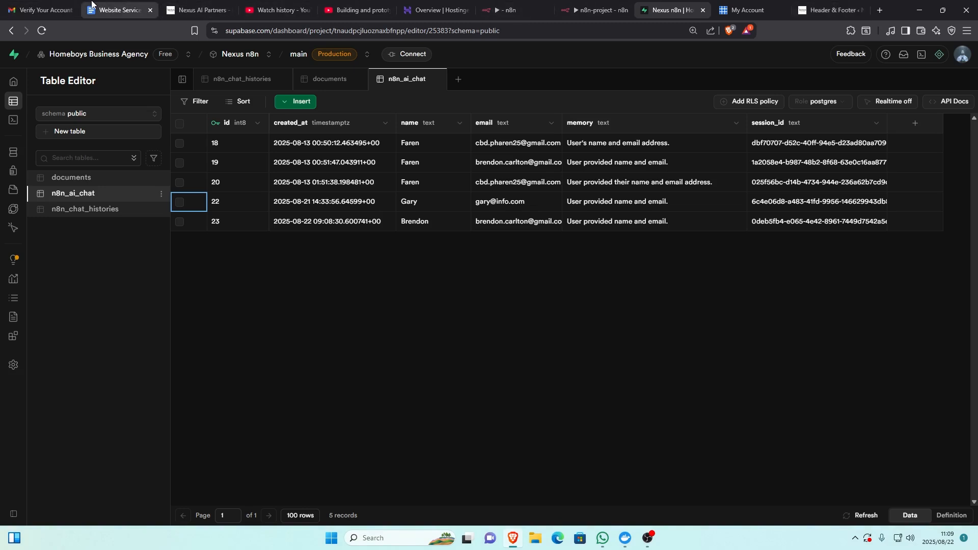
- Return to the website's chat widget and send the message "What service do you offer?"
click(198, 10)
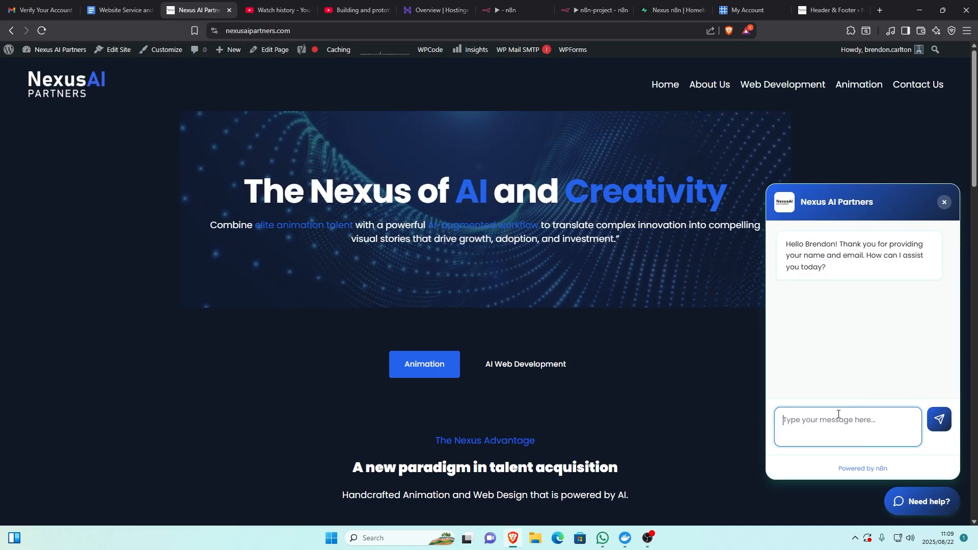
text(What)
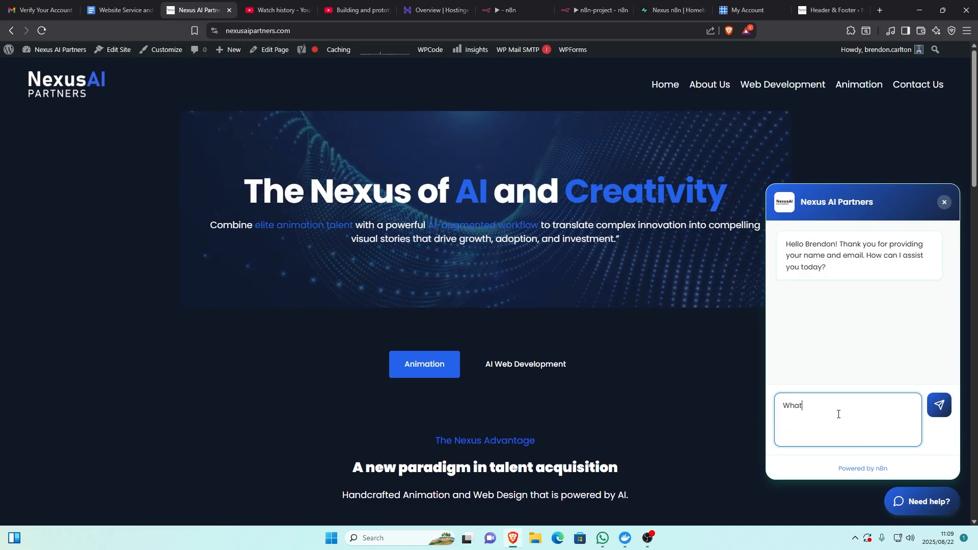
text( servi)
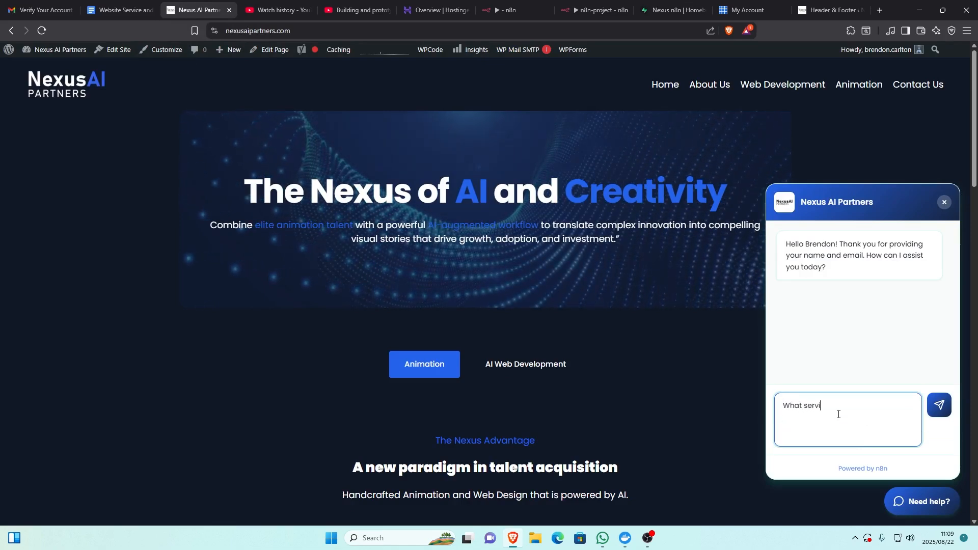
text(ce do )
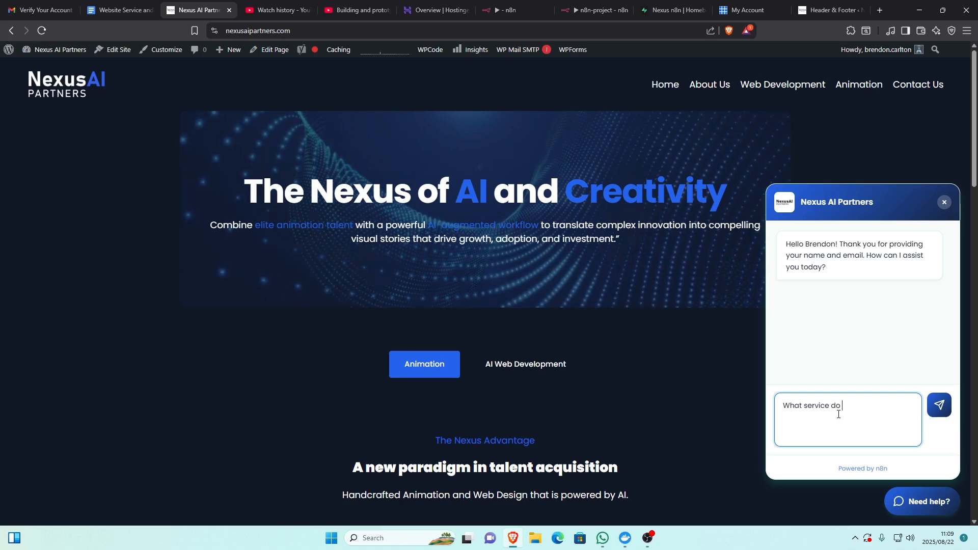
text(you o)
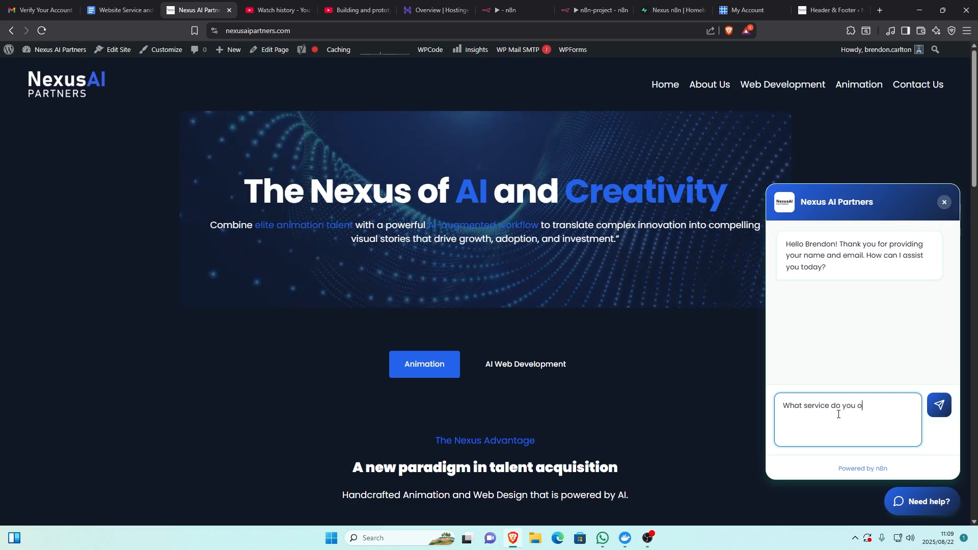
text(ffer?)
key(Return)
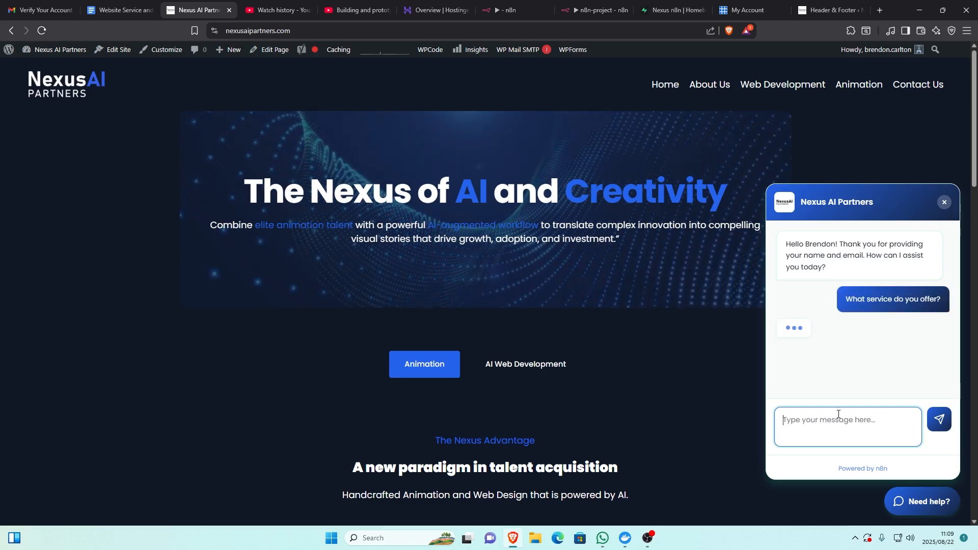